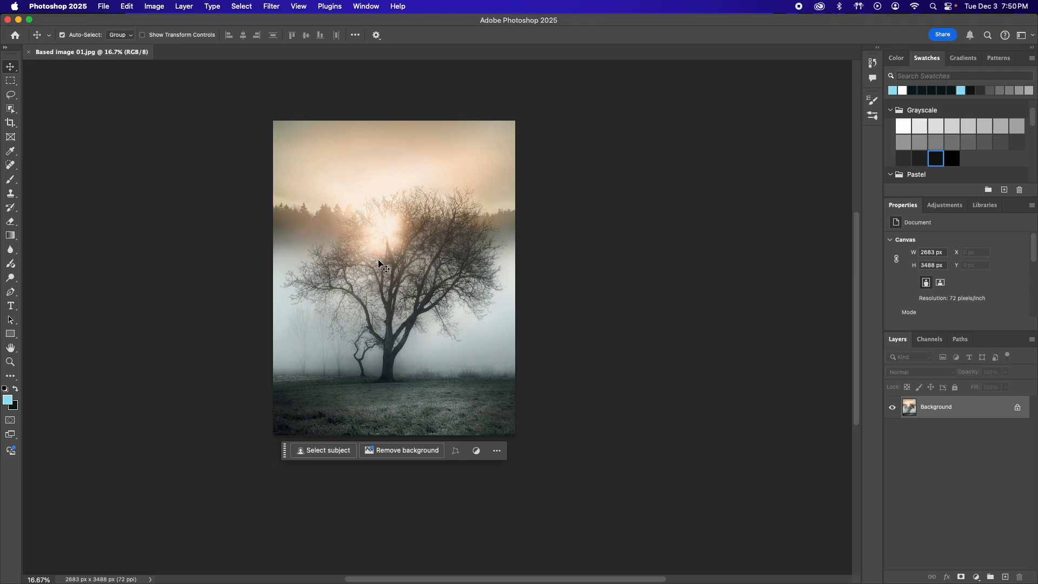
Copy a rectangular area of about 649 × 875 px around the sun onto a new layer and shift it slightly up and right
{"action": "left_click_drag", "start_coordinate": [379, 265], "coordinate": [432, 299]}
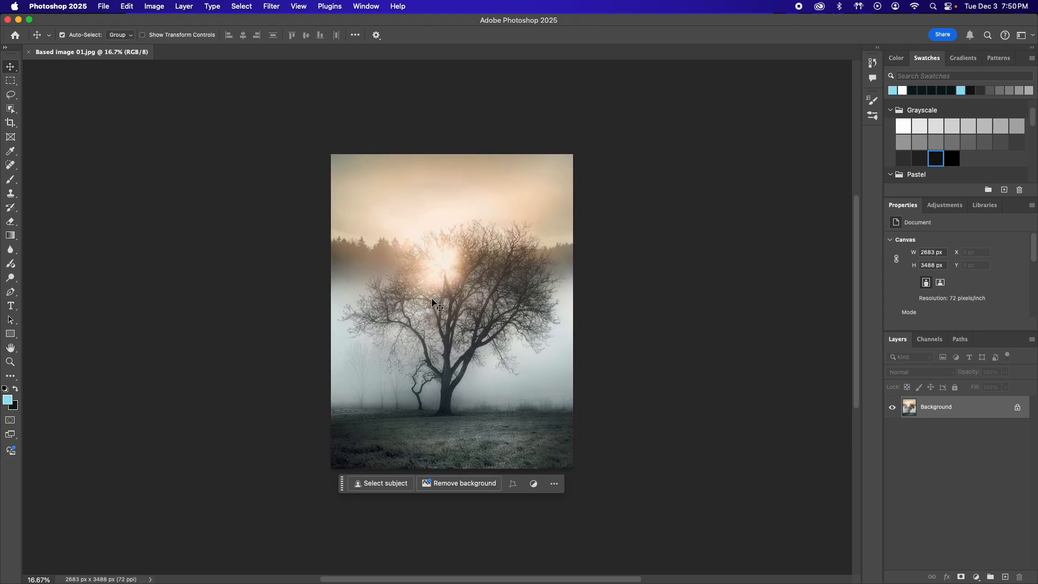
{"action": "left_click", "coordinate": [11, 81]}
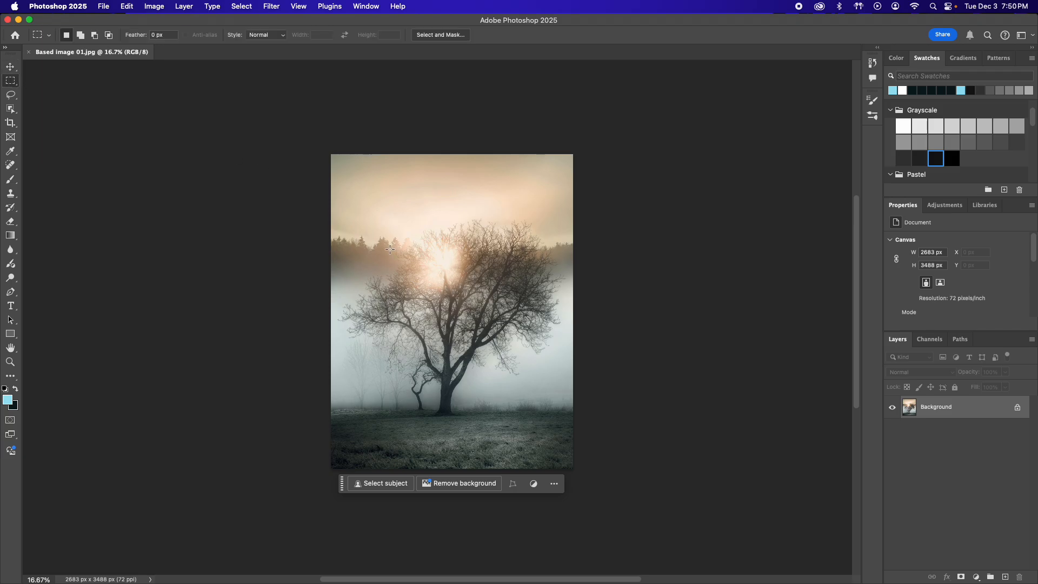
{"action": "left_click_drag", "start_coordinate": [389, 246], "coordinate": [448, 325]}
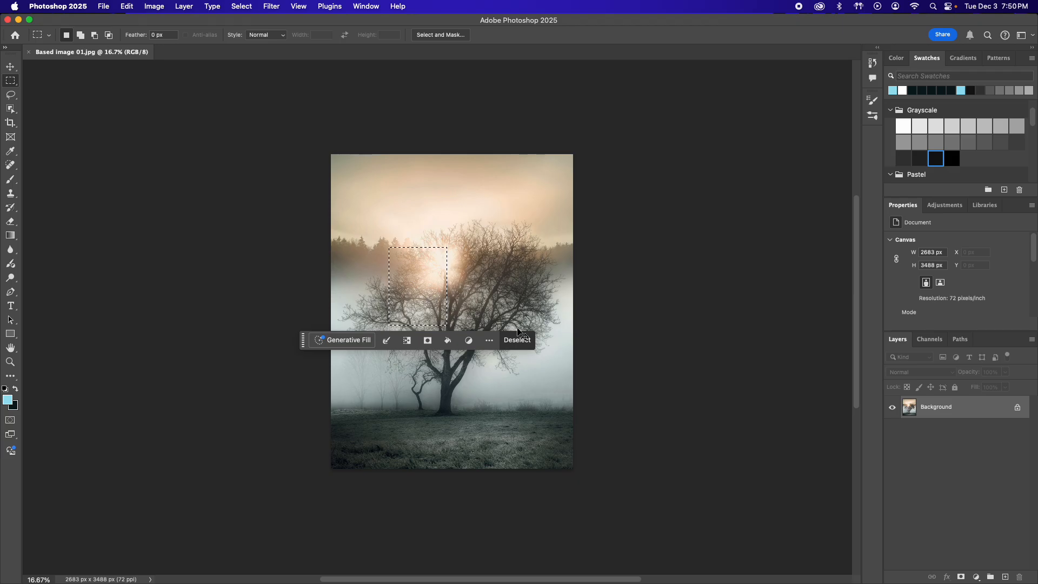
{"action": "key", "text": "ctrl+j"}
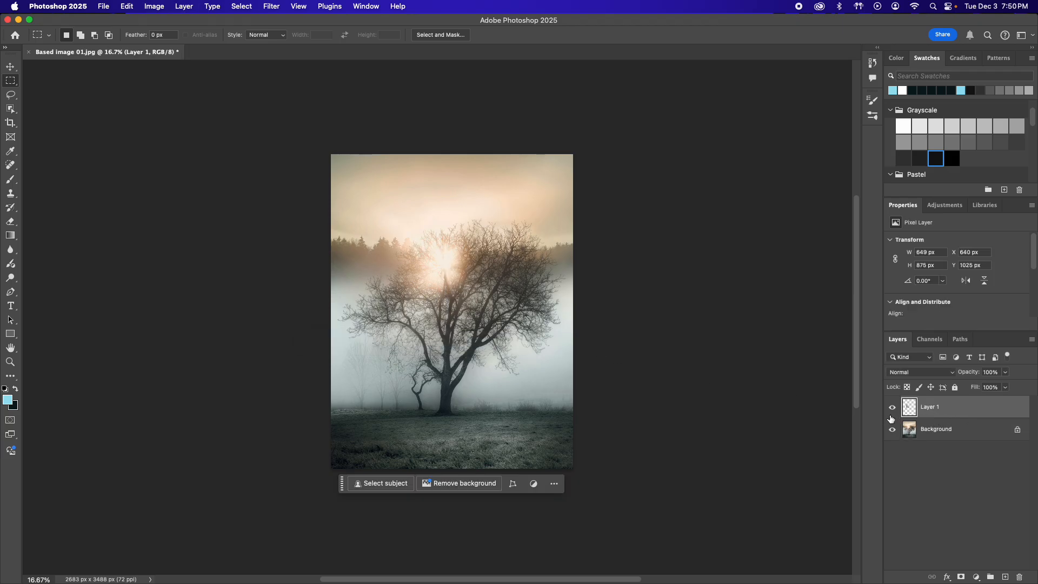
{"action": "key", "text": "v"}
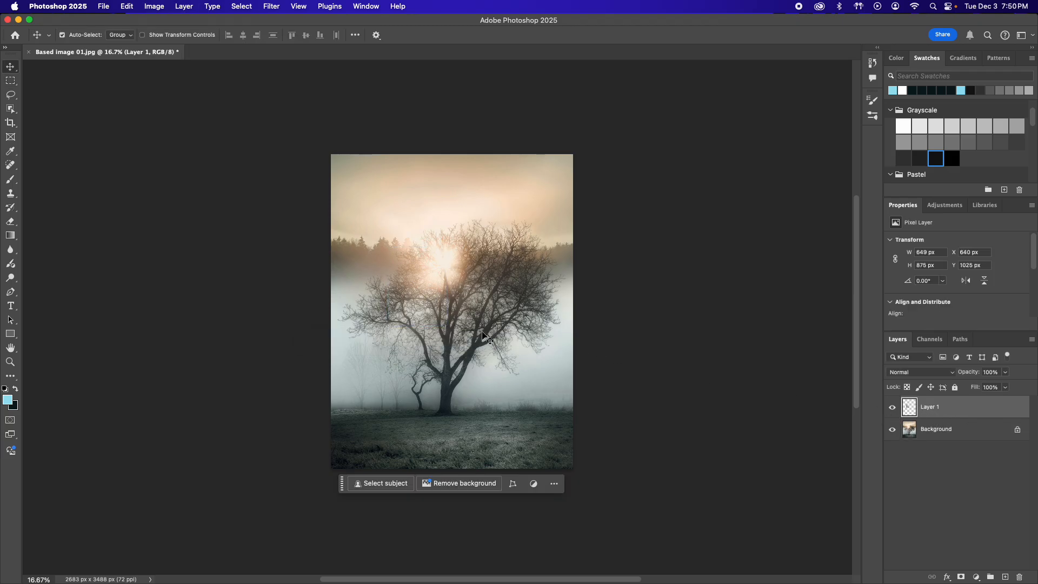
{"action": "left_click_drag", "start_coordinate": [422, 306], "coordinate": [427, 295]}
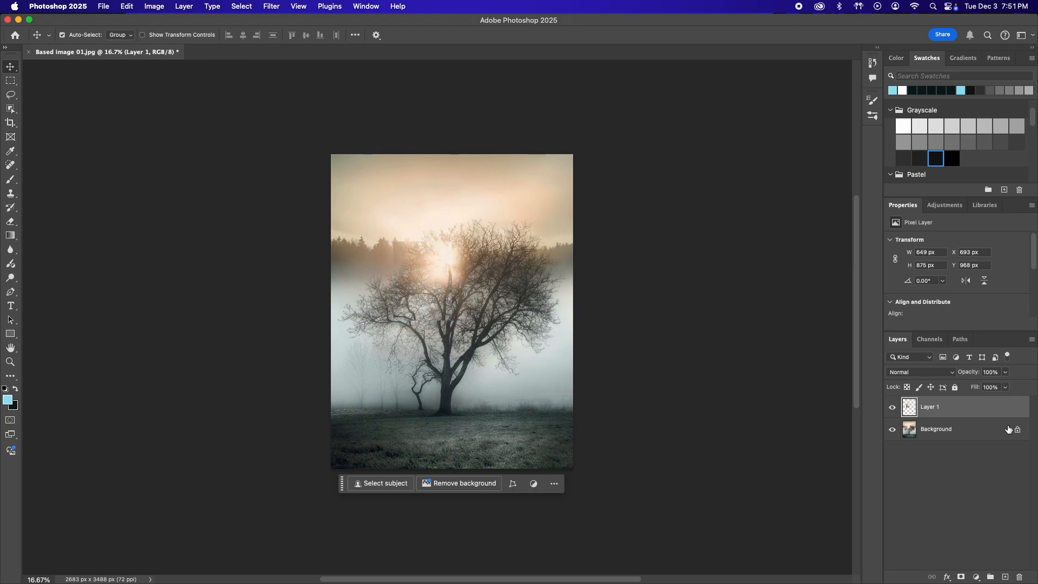
Add a white stroke effect to the copied piece, 27 px wide and positioned Inside
{"action": "left_click", "coordinate": [948, 578]}
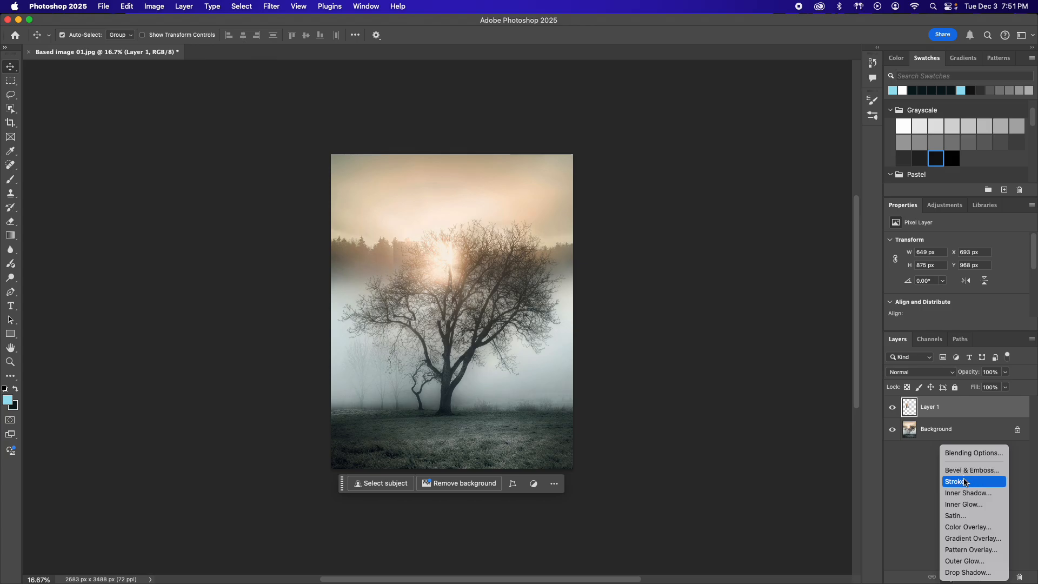
{"action": "left_click", "coordinate": [967, 482]}
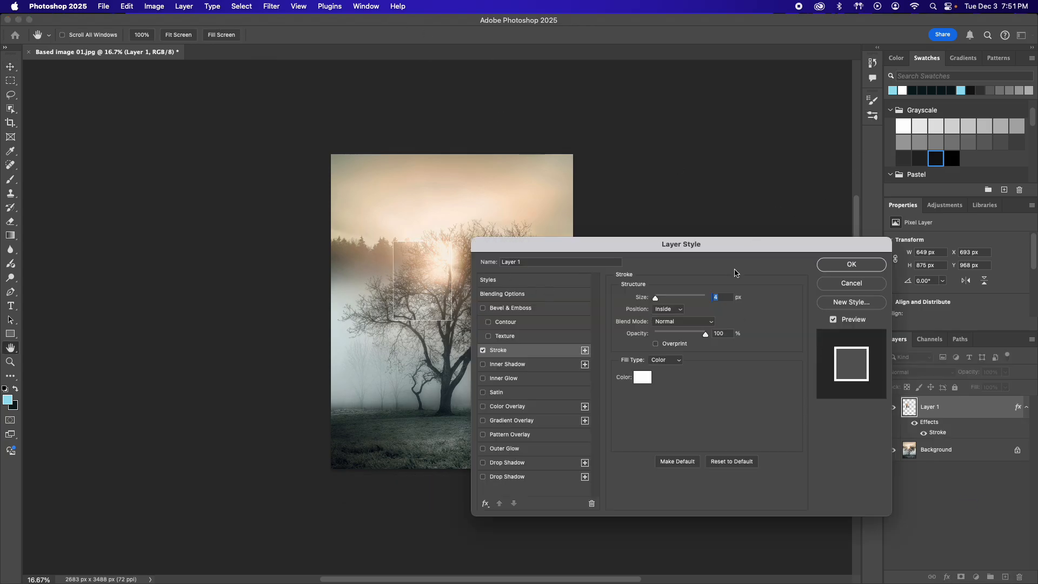
{"action": "scroll", "coordinate": [441, 294], "scroll_direction": "up", "scroll_amount": 3}
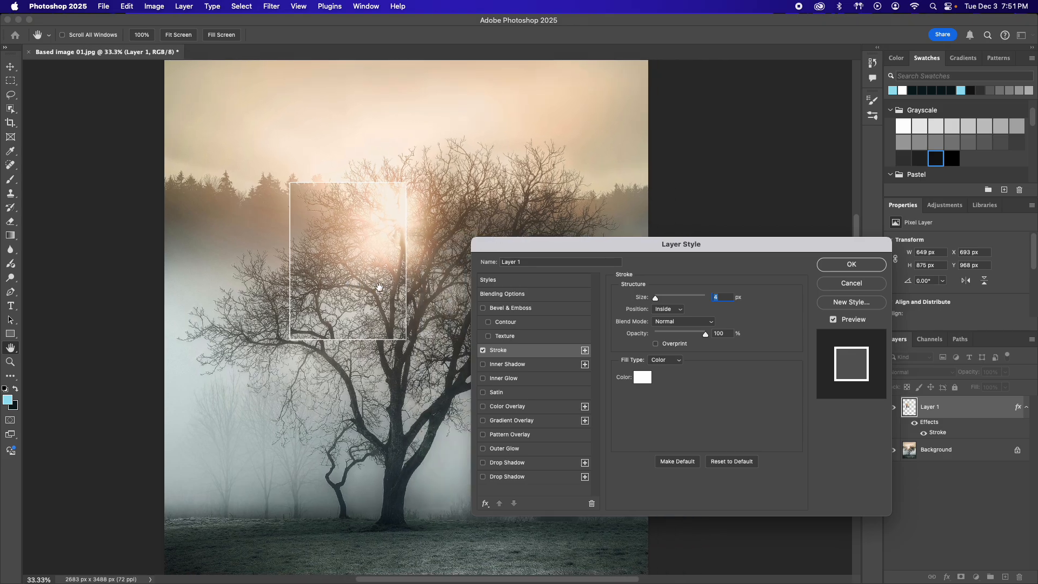
{"action": "left_click_drag", "start_coordinate": [661, 304], "coordinate": [660, 302]}
{"action": "left_click", "coordinate": [679, 311]}
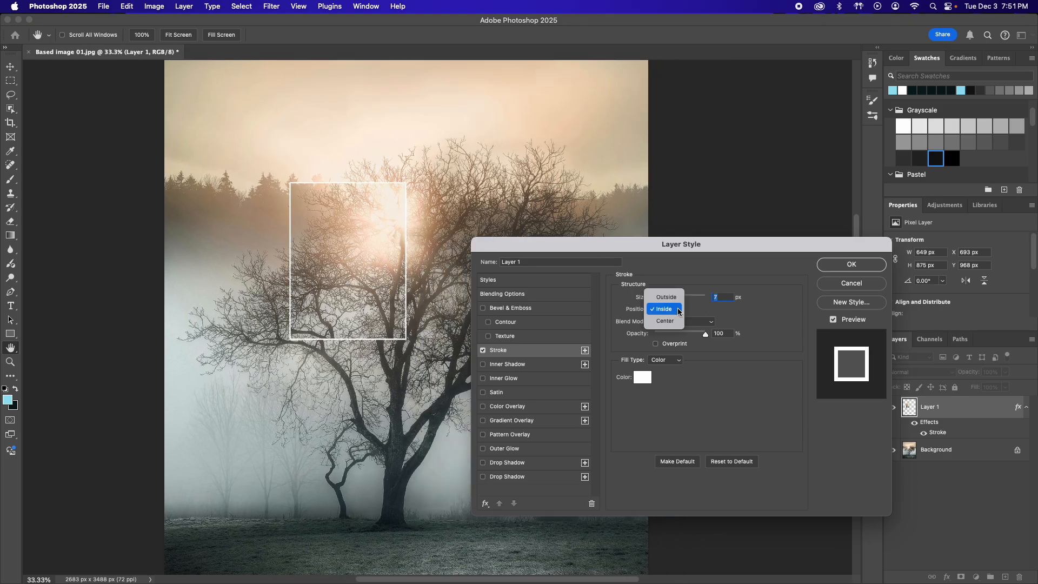
{"action": "left_click", "coordinate": [667, 297]}
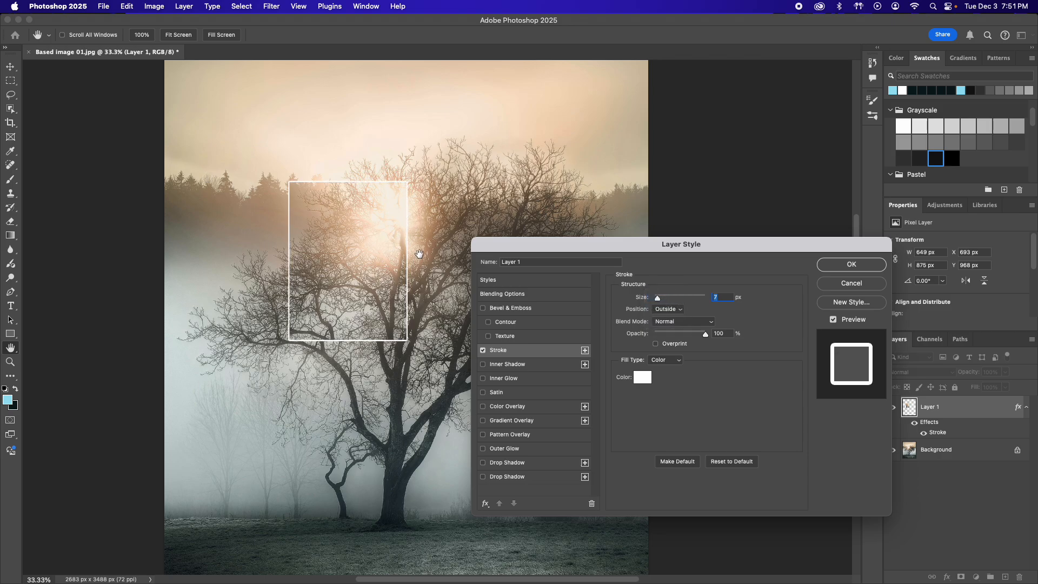
{"action": "left_click_drag", "start_coordinate": [661, 302], "coordinate": [667, 303]}
{"action": "left_click", "coordinate": [669, 310]}
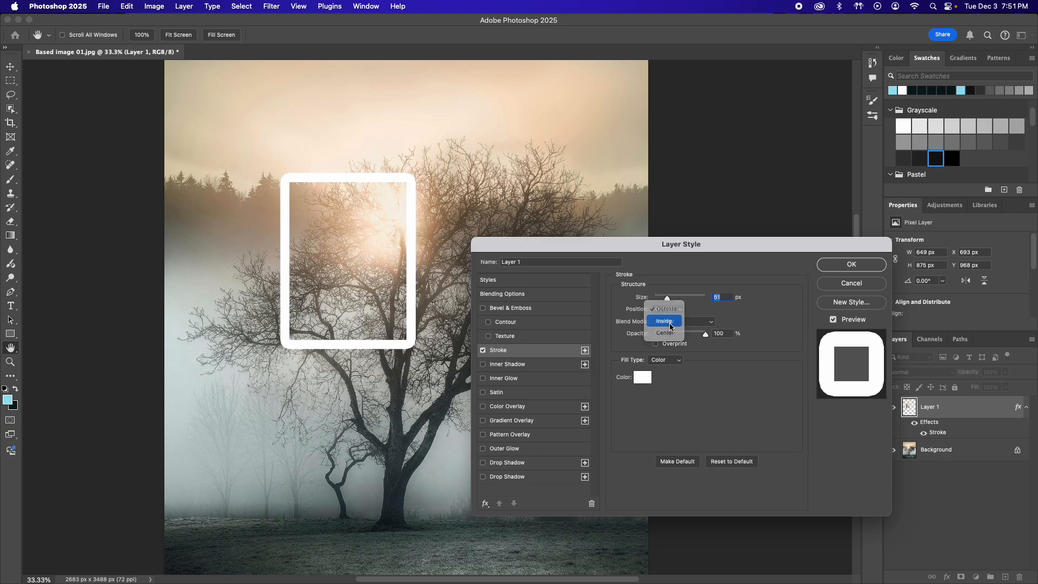
{"action": "left_click", "coordinate": [671, 326]}
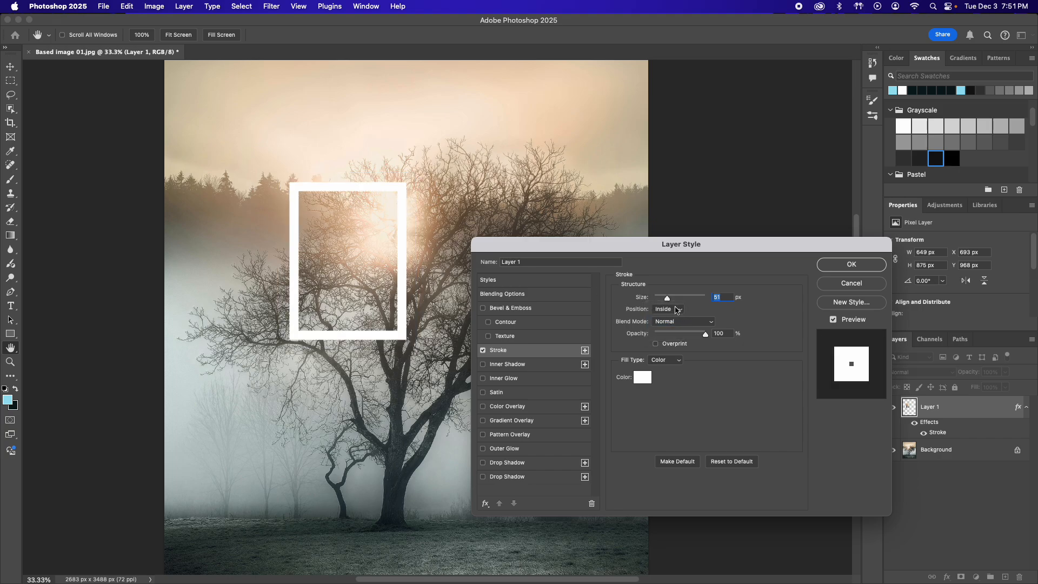
{"action": "left_click_drag", "start_coordinate": [669, 301], "coordinate": [664, 302]}
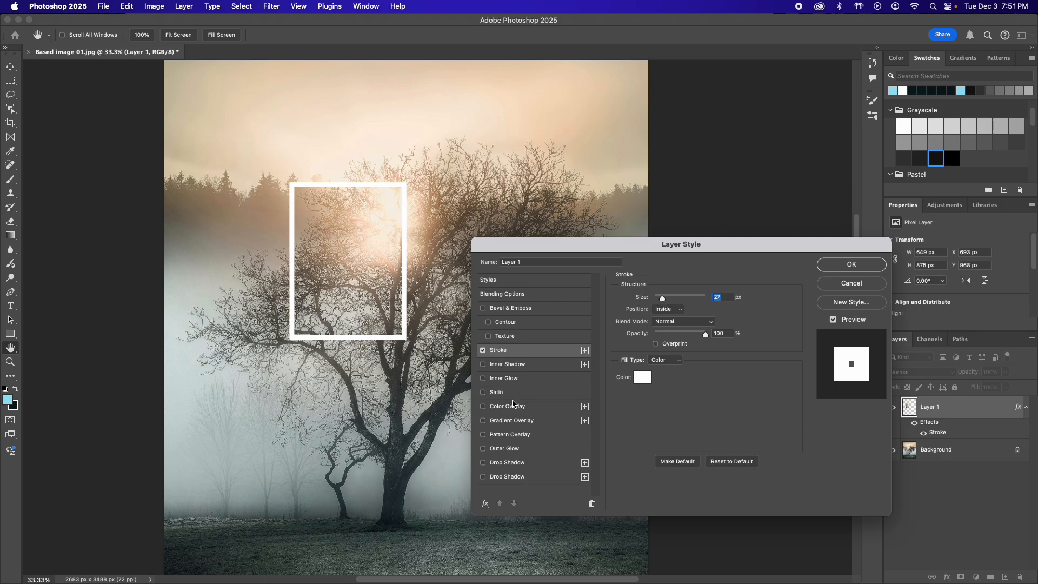
Add a drop shadow to the framed piece with a 46° angle, 14 px distance and a larger size
{"action": "left_click", "coordinate": [499, 478]}
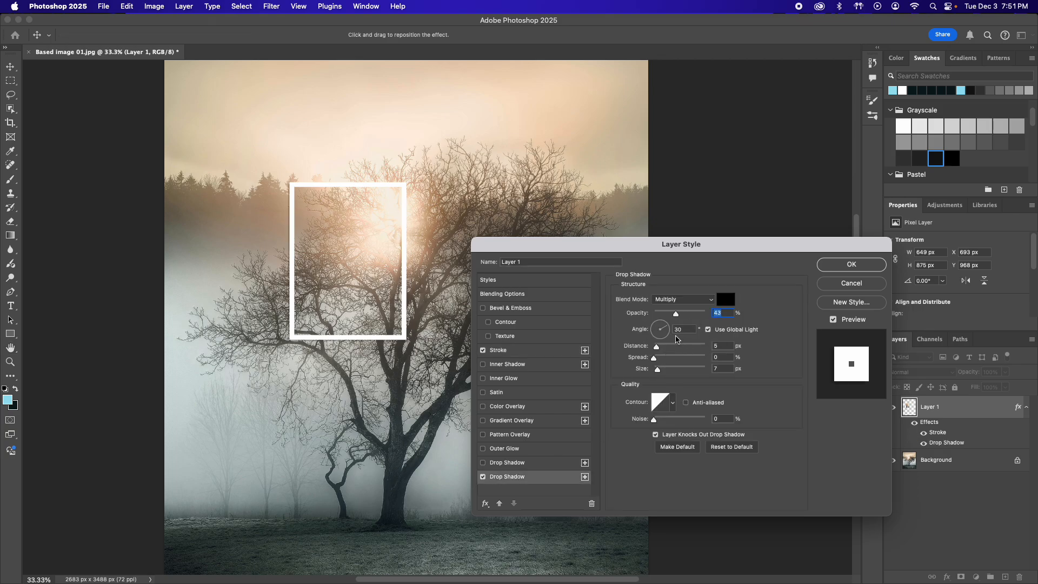
{"action": "left_click", "coordinate": [662, 325]}
{"action": "left_click_drag", "start_coordinate": [662, 325], "coordinate": [665, 323]}
{"action": "left_click_drag", "start_coordinate": [658, 371], "coordinate": [663, 351]}
{"action": "key", "text": "Down"}
{"action": "key", "text": "Down"}
{"action": "key", "text": "Down"}
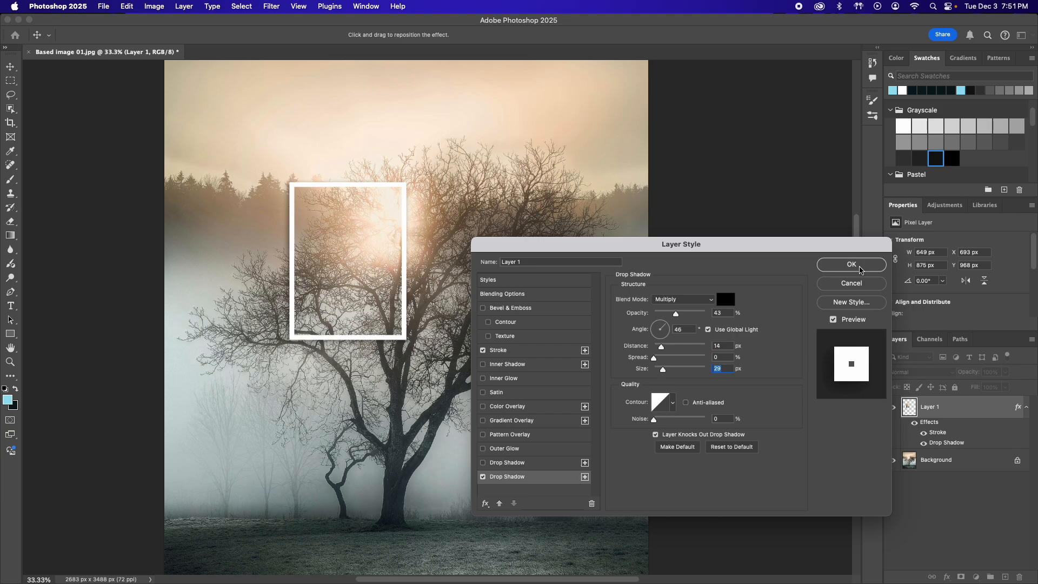
{"action": "left_click", "coordinate": [860, 270]}
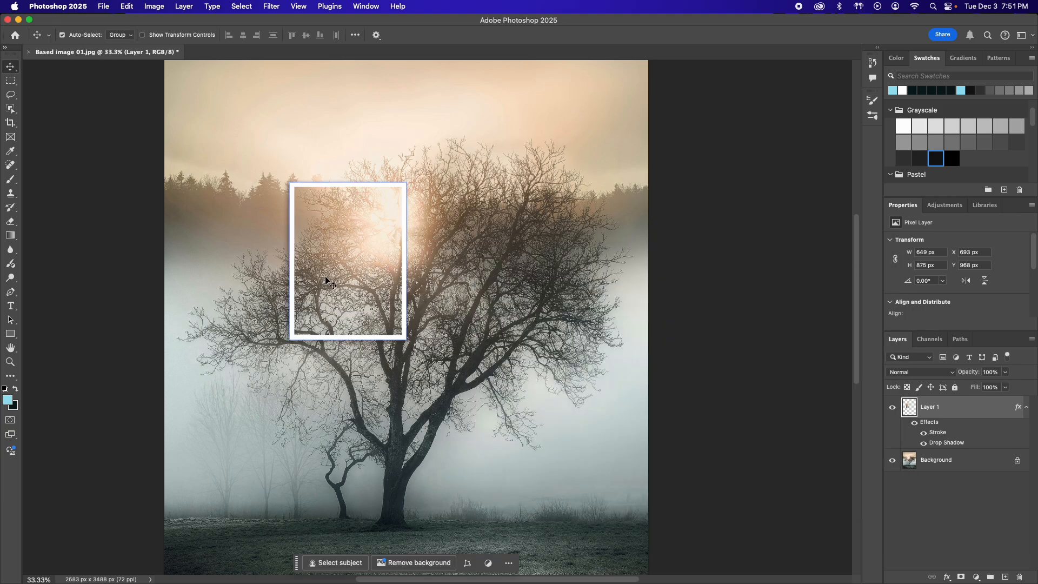
Move the framed piece straight up to about Y 894 px and copy its layer style
{"action": "mouse_move", "coordinate": [330, 276]}
{"action": "left_mouse_down"}
{"action": "mouse_move", "coordinate": [329, 249]}
{"action": "mouse_move", "coordinate": [346, 264]}
{"action": "mouse_move", "coordinate": [327, 261]}
{"action": "mouse_move", "coordinate": [348, 272]}
{"action": "mouse_move", "coordinate": [337, 272]}
{"action": "left_mouse_up"}
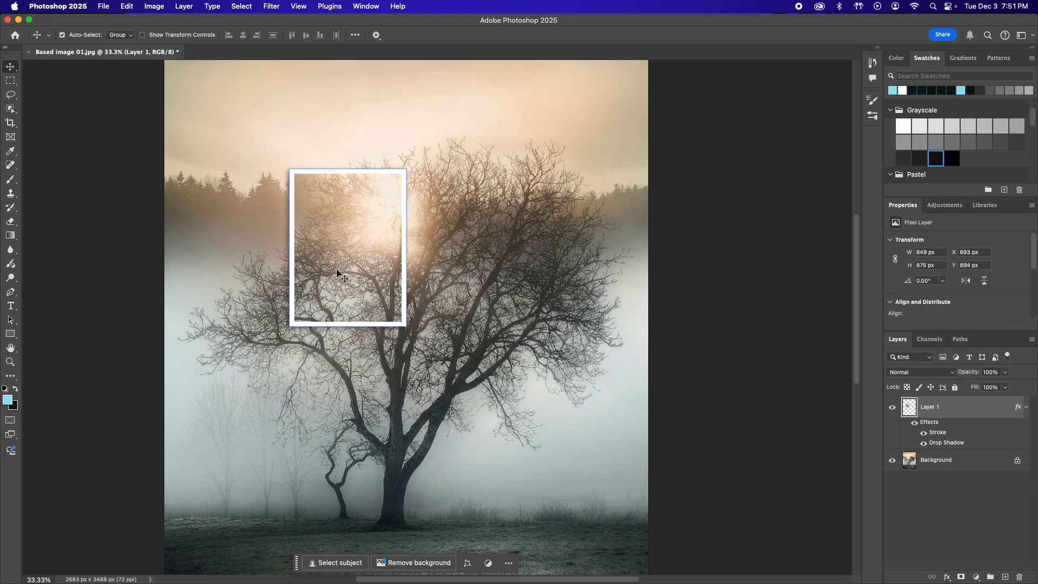
{"action": "right_click", "coordinate": [954, 422]}
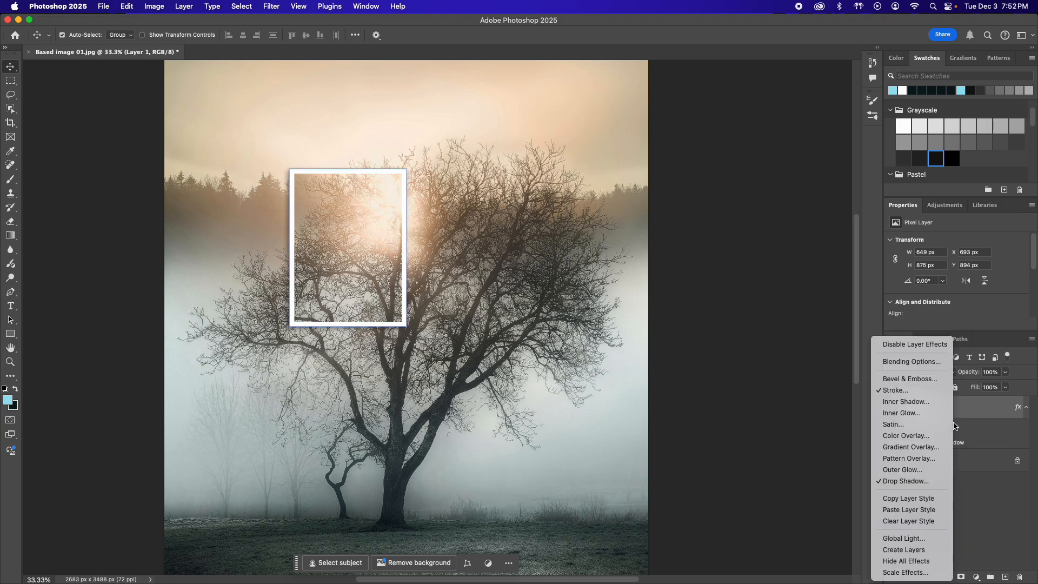
{"action": "left_click", "coordinate": [930, 499]}
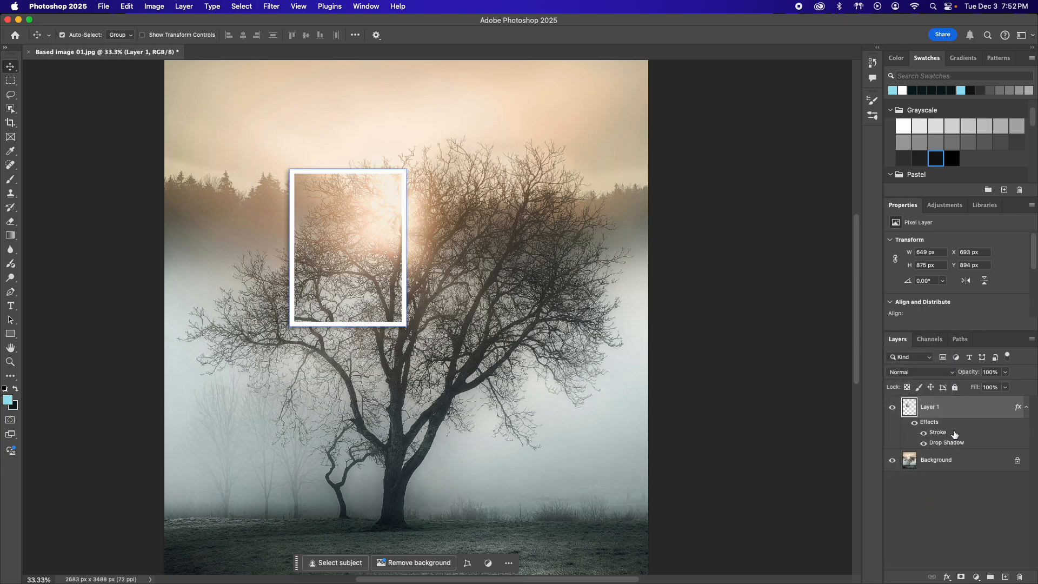
Copy an area of about 750 × 640 px over the tree's central branches from the Background to a new layer and paste the layer style onto it
{"action": "left_click", "coordinate": [954, 466]}
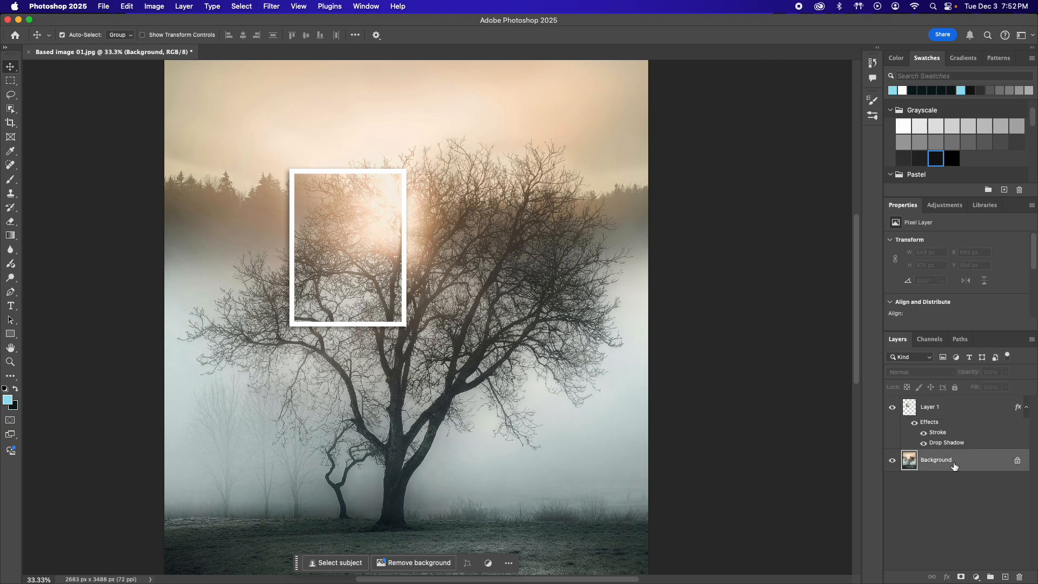
{"action": "left_click", "coordinate": [11, 81]}
{"action": "left_click_drag", "start_coordinate": [385, 254], "coordinate": [519, 369]}
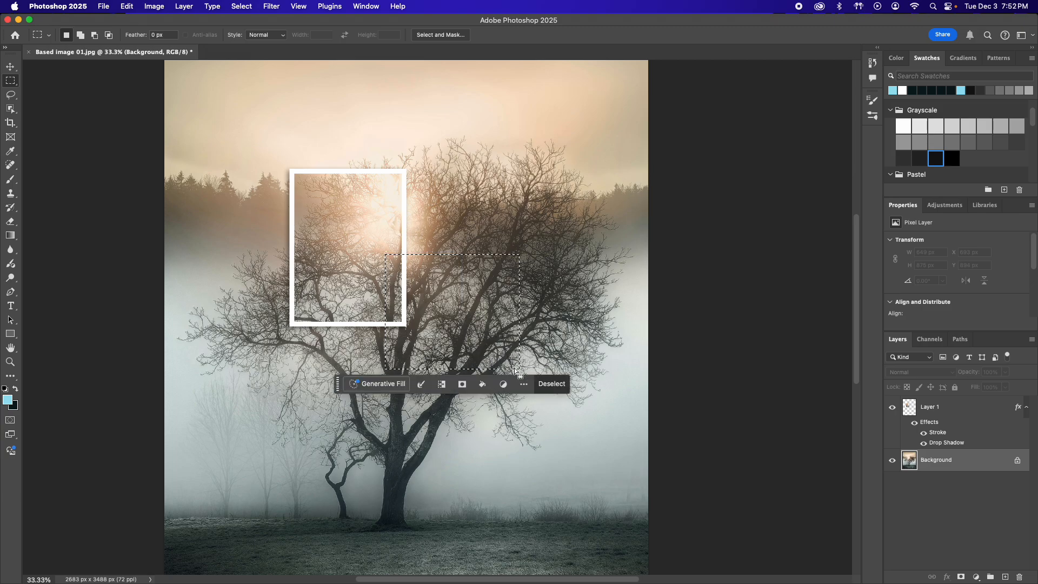
{"action": "key", "text": "super+j"}
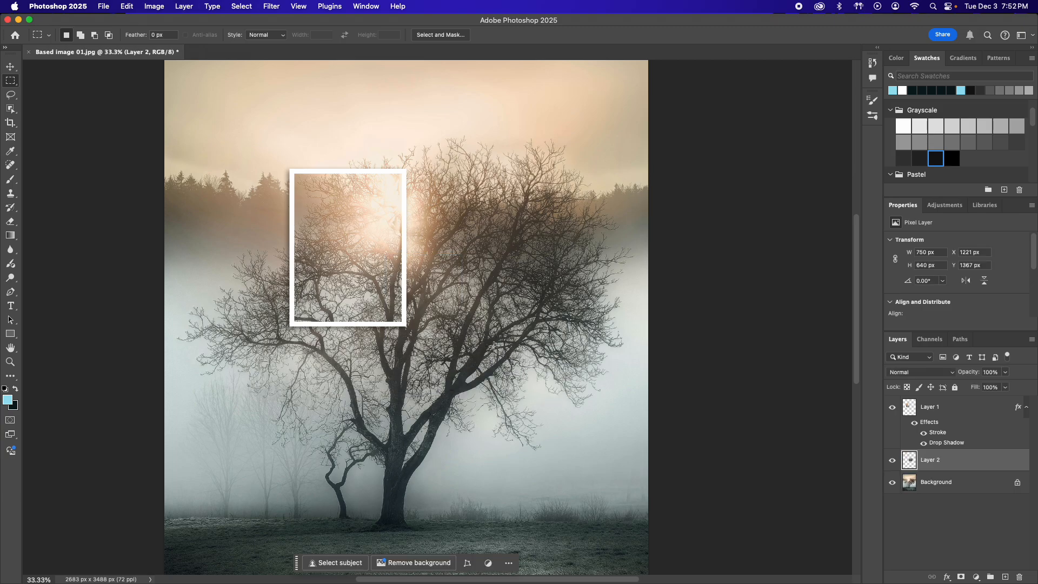
{"action": "right_click", "coordinate": [934, 465]}
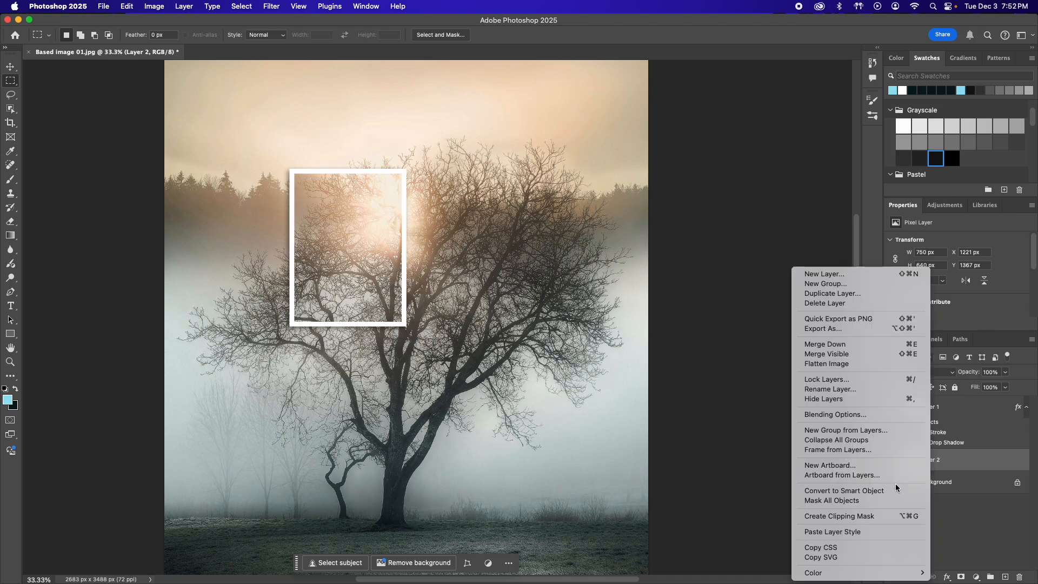
{"action": "left_click", "coordinate": [835, 535]}
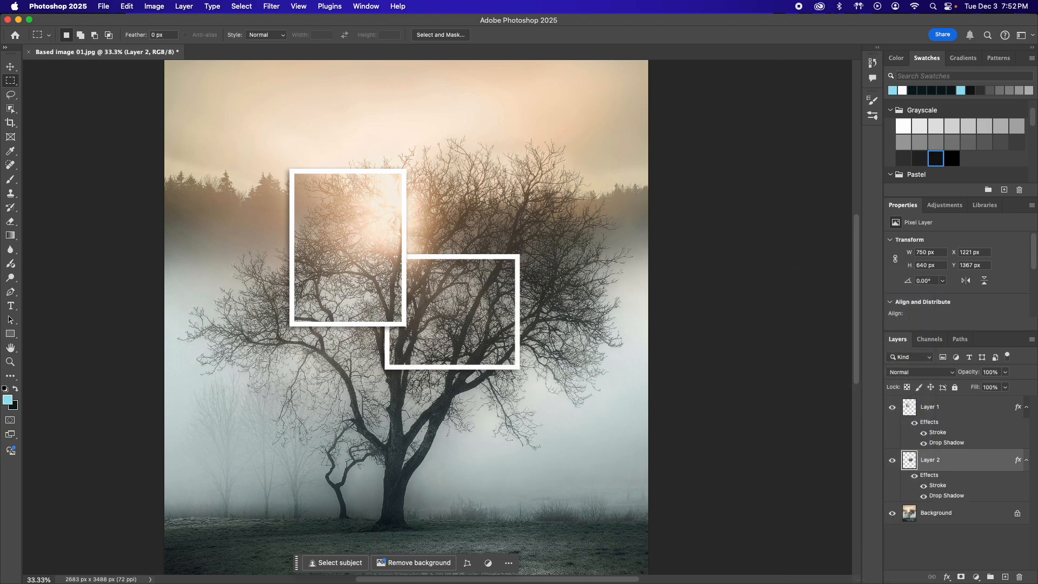
Nudge the second framed piece slightly down and rotate it a few degrees clockwise
{"action": "left_click", "coordinate": [11, 66]}
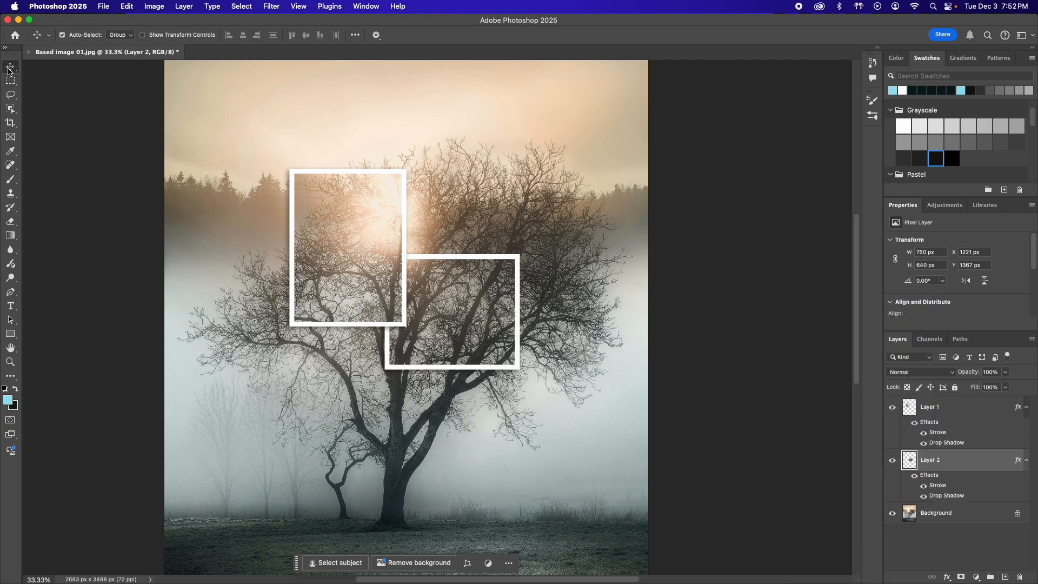
{"action": "mouse_move", "coordinate": [485, 346]}
{"action": "left_mouse_down"}
{"action": "mouse_move", "coordinate": [483, 331]}
{"action": "mouse_move", "coordinate": [485, 349]}
{"action": "left_mouse_up"}
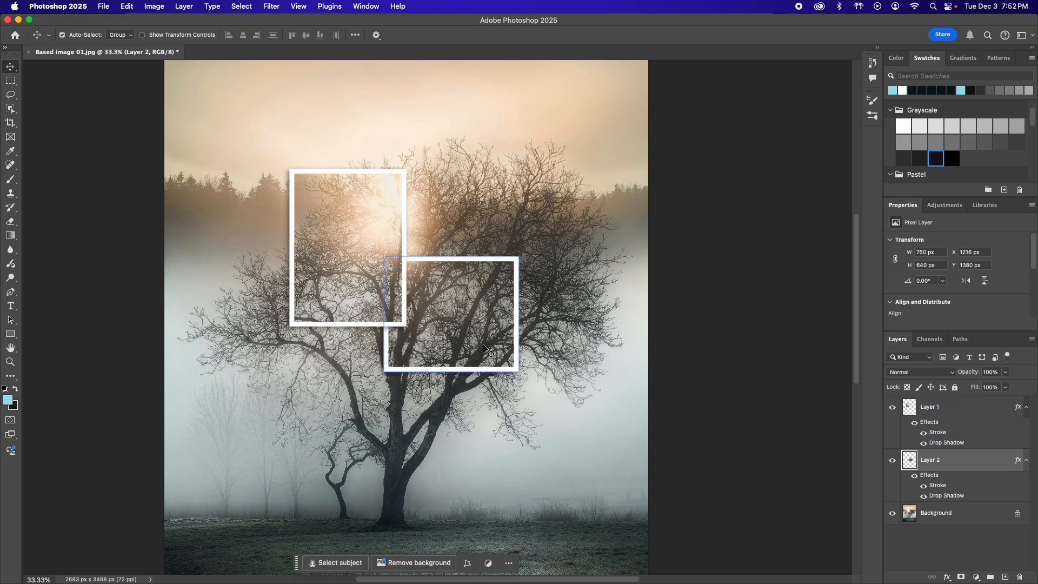
{"action": "key", "text": "super+t"}
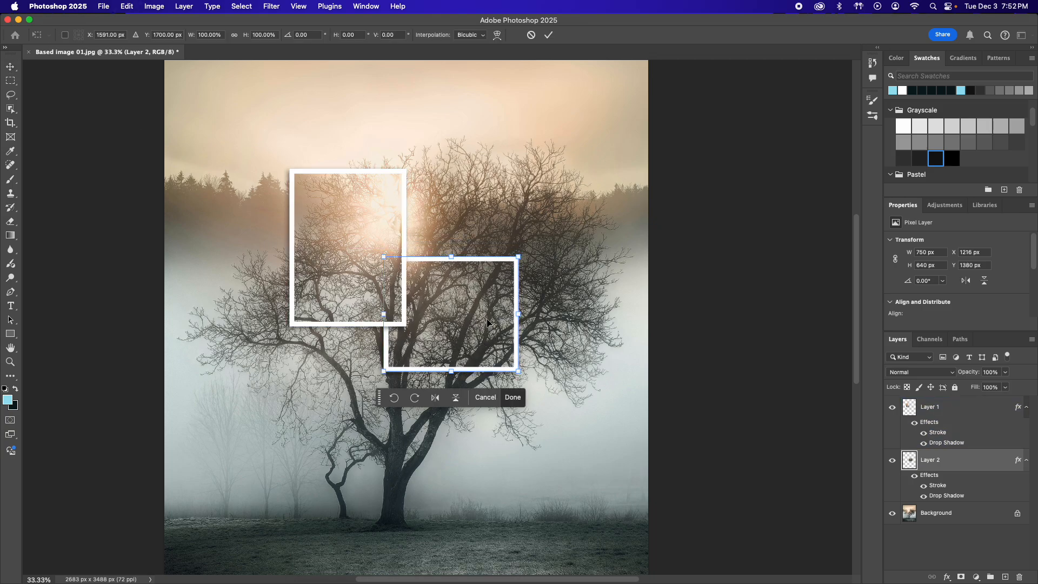
{"action": "left_click_drag", "start_coordinate": [533, 244], "coordinate": [519, 277]}
{"action": "key", "text": "Return"}
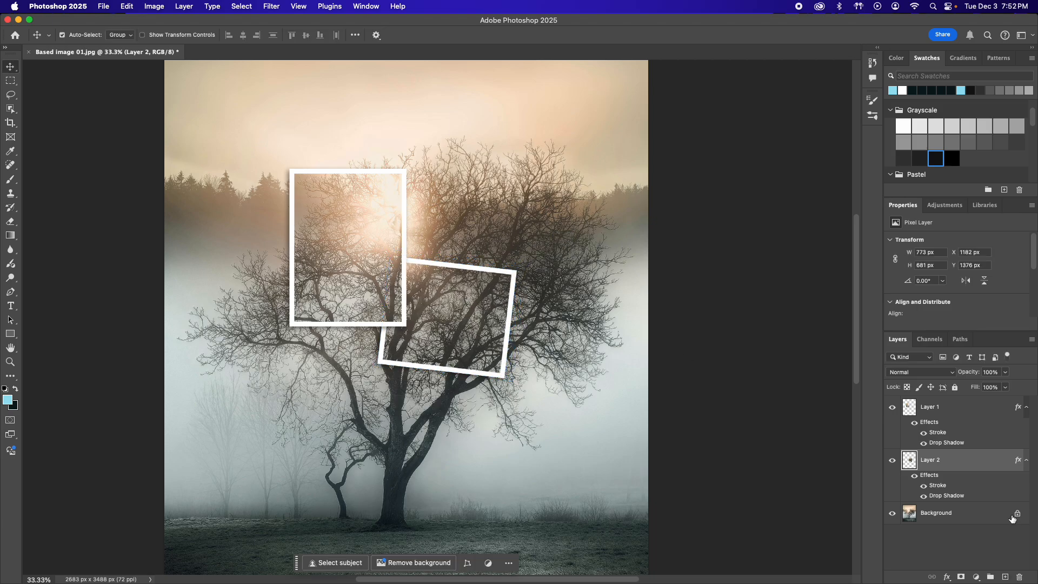
Copy an area of about 533 × 545 px over the upper branches beside the sun from the Background onto a new layer
{"action": "left_click", "coordinate": [949, 520]}
{"action": "key", "text": "m"}
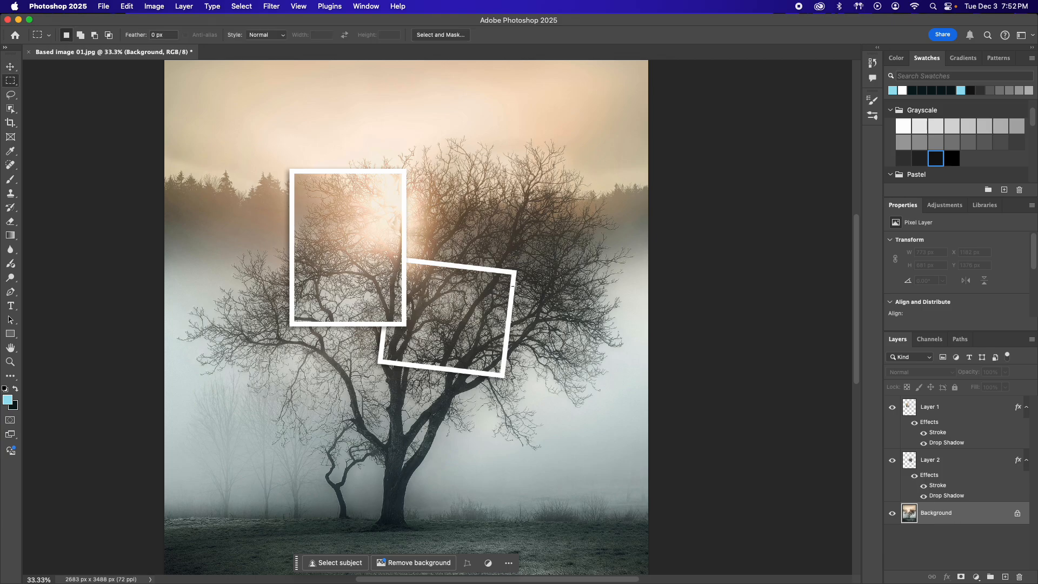
{"action": "left_click_drag", "start_coordinate": [393, 192], "coordinate": [489, 290]}
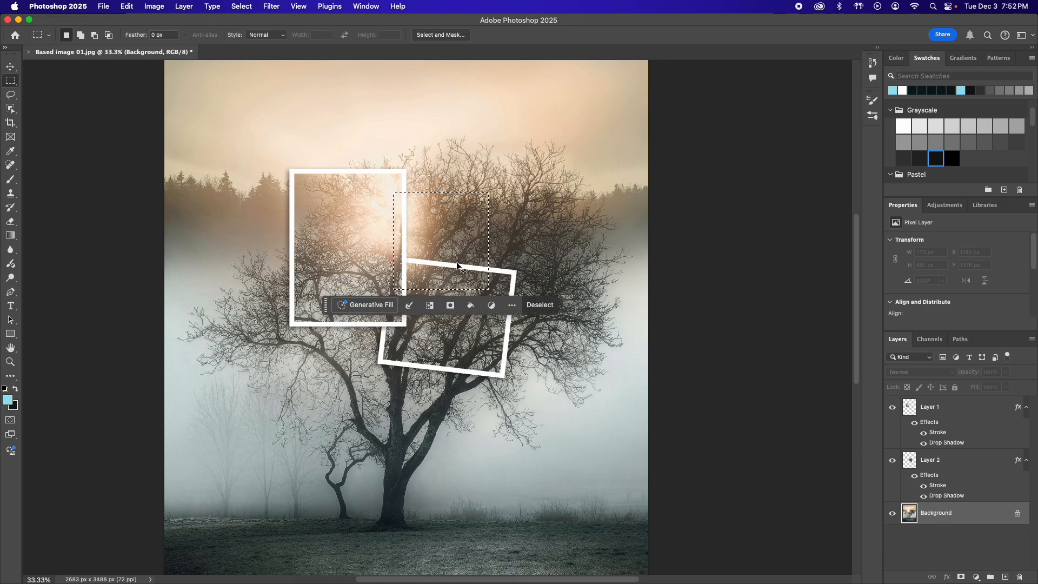
{"action": "key", "text": "ctrl+j"}
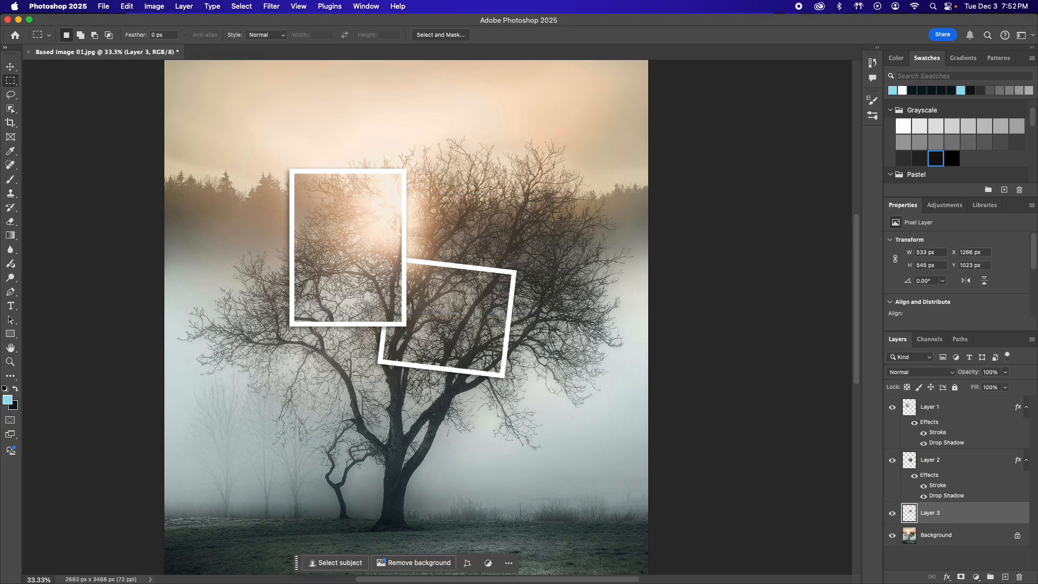
Move the third piece up and right to about X 1422, Y 894 px and paste the copied layer style onto it
{"action": "key", "text": "v"}
{"action": "left_click_drag", "start_coordinate": [444, 248], "coordinate": [466, 225]}
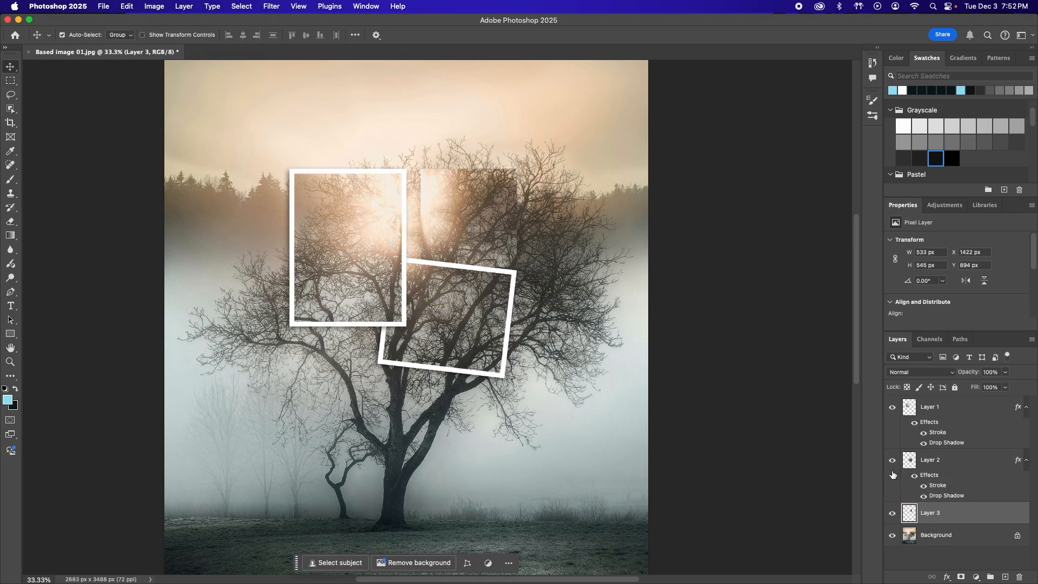
{"action": "right_click", "coordinate": [959, 515]}
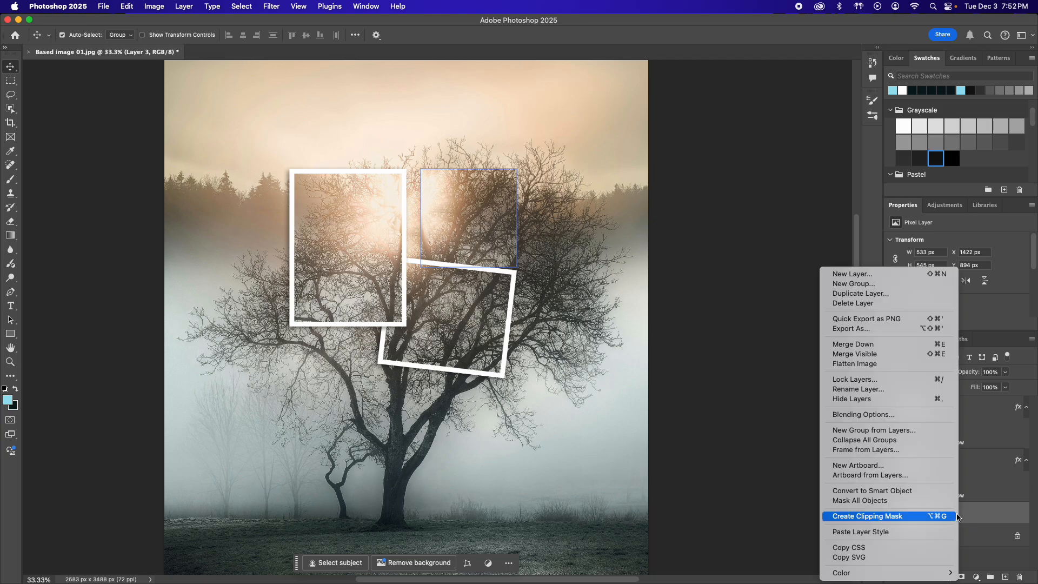
{"action": "left_click", "coordinate": [910, 532]}
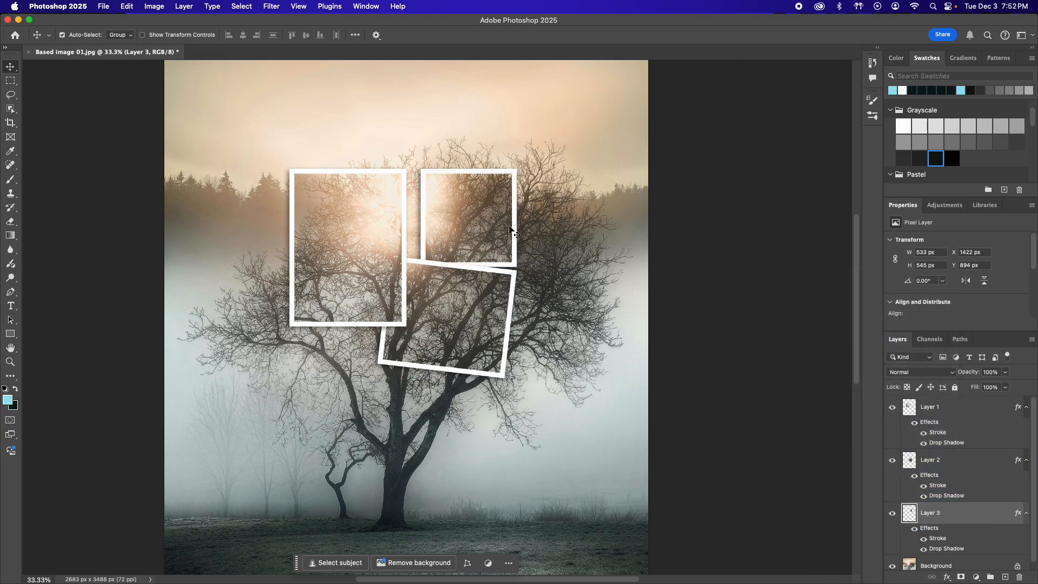
Move the third framed piece up, rotate it about 15° counterclockwise, and shift it slightly down and right against the second piece
{"action": "left_click_drag", "start_coordinate": [507, 231], "coordinate": [509, 218]}
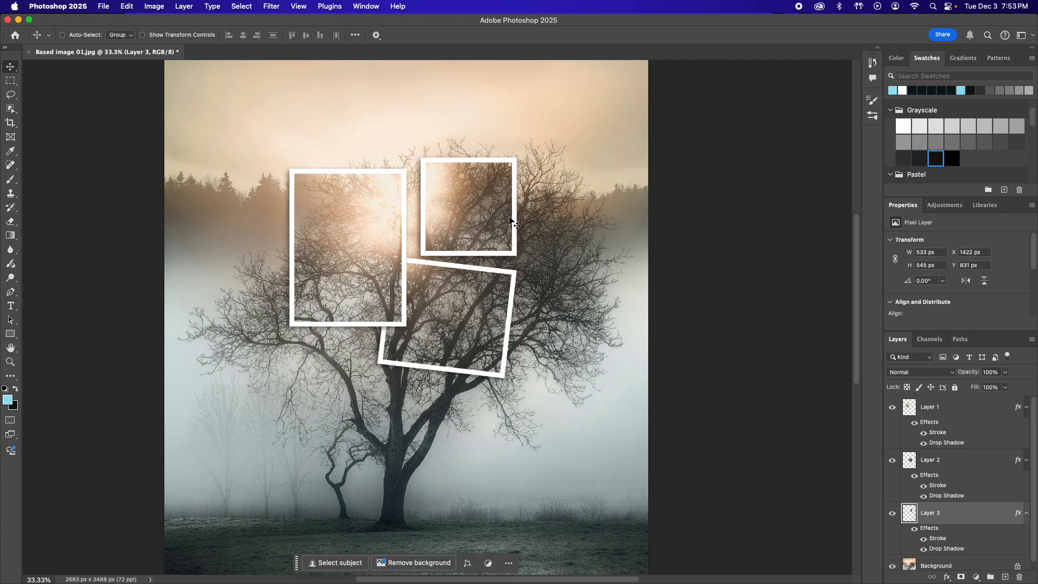
{"action": "key", "text": "super+t"}
{"action": "left_click_drag", "start_coordinate": [518, 144], "coordinate": [506, 133]}
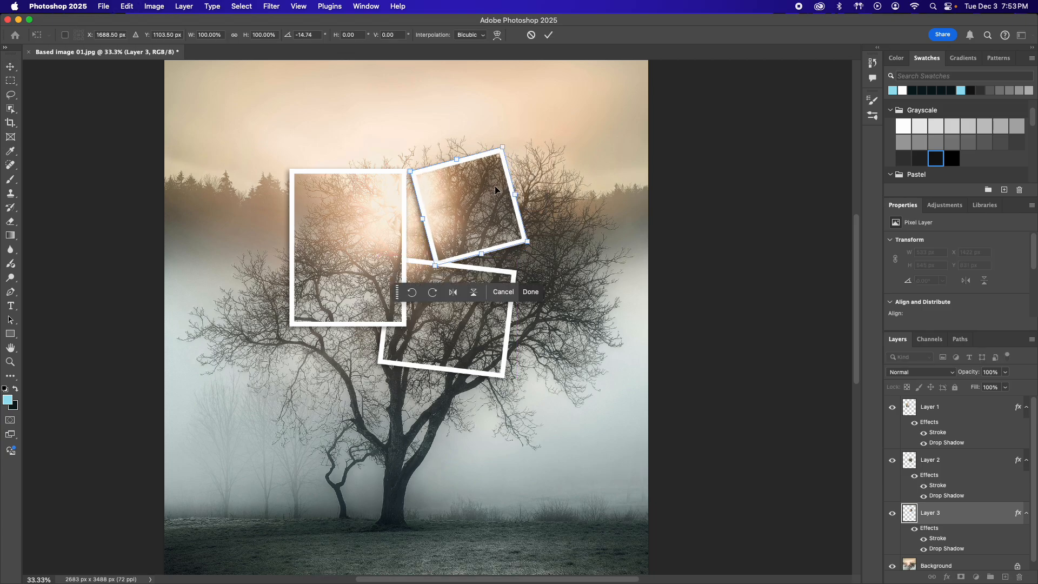
{"action": "left_click_drag", "start_coordinate": [487, 204], "coordinate": [494, 226]}
{"action": "key", "text": "Return"}
{"action": "left_click", "coordinate": [494, 440]}
{"action": "scroll", "coordinate": [495, 439], "scroll_direction": "left", "scroll_amount": 1}
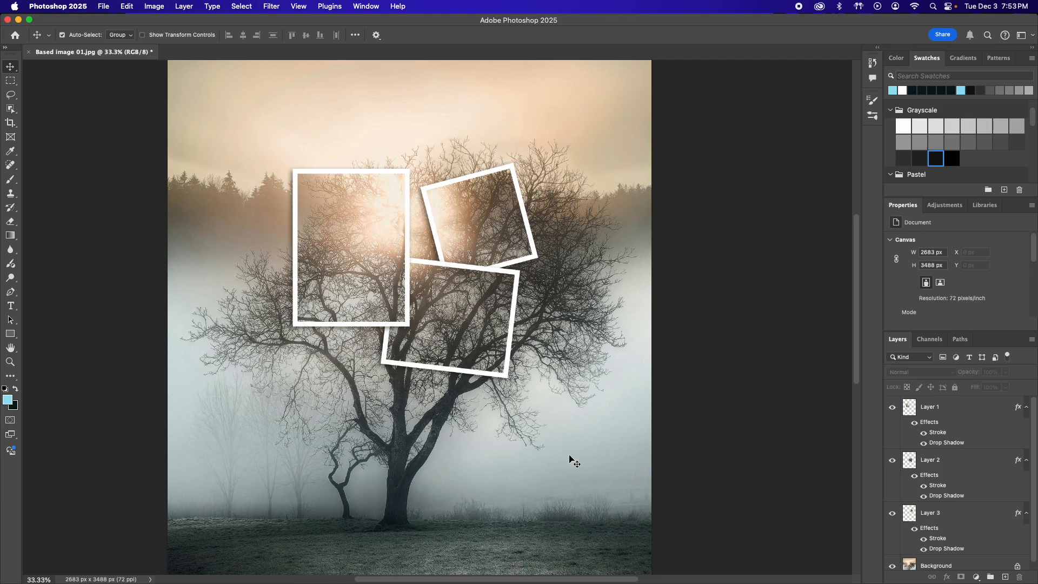
Copy an area of about 499 × 528 px around the trunk's fork from the Background to a new layer and paste the layer style onto it
{"action": "scroll", "coordinate": [957, 551], "scroll_direction": "down", "scroll_amount": 1}
{"action": "left_click", "coordinate": [956, 566]}
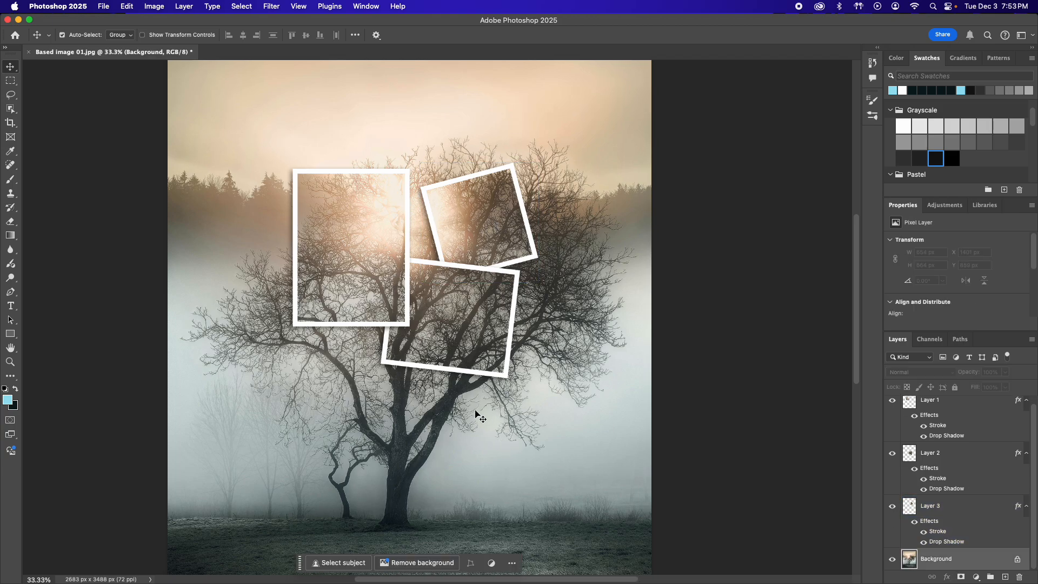
{"action": "key", "text": "m"}
{"action": "left_click_drag", "start_coordinate": [338, 348], "coordinate": [425, 445]}
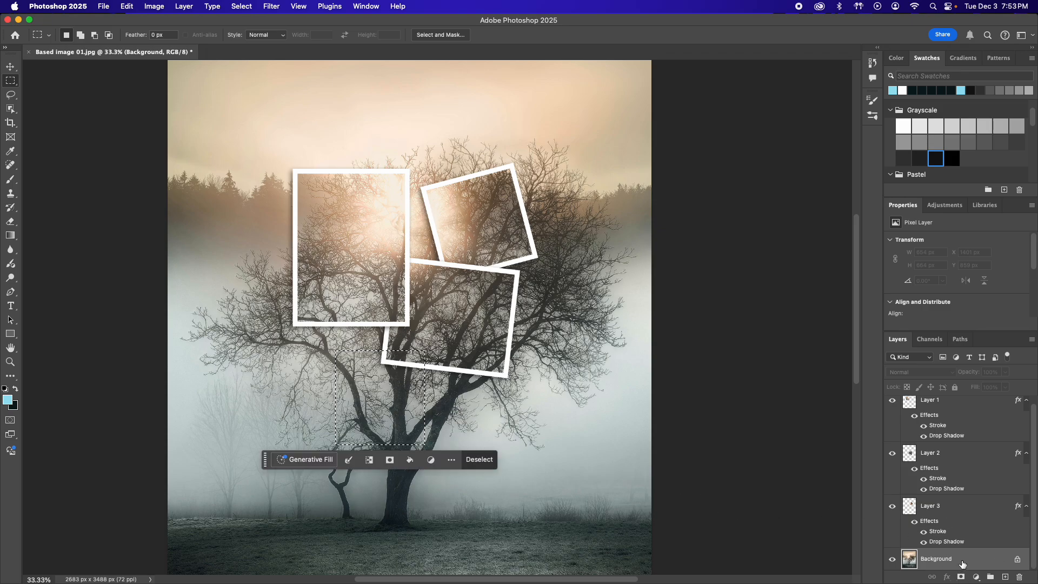
{"action": "key", "text": "super+j"}
{"action": "scroll", "coordinate": [959, 560], "scroll_direction": "down", "scroll_amount": 1}
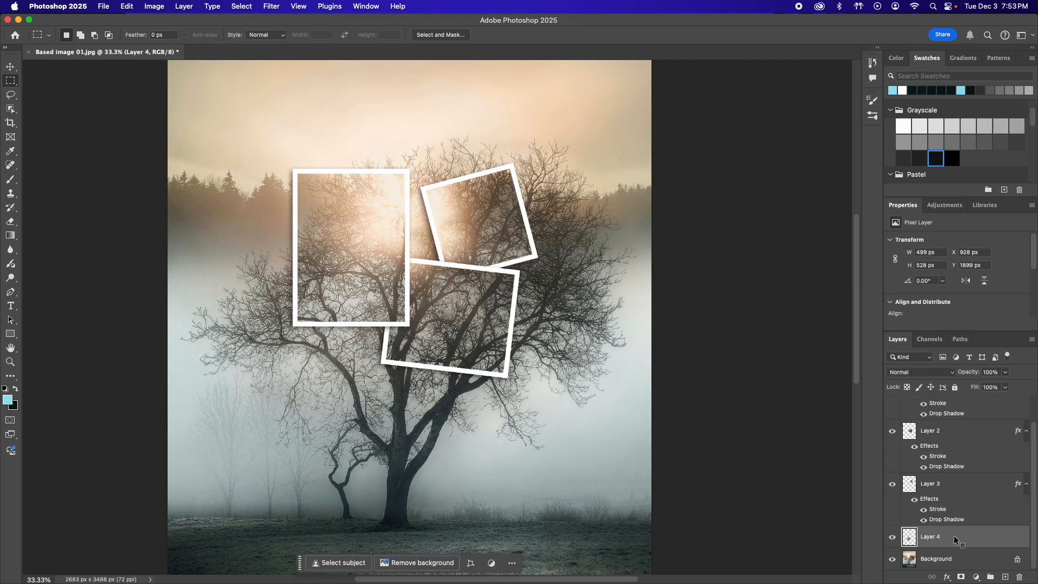
{"action": "right_click", "coordinate": [958, 538]}
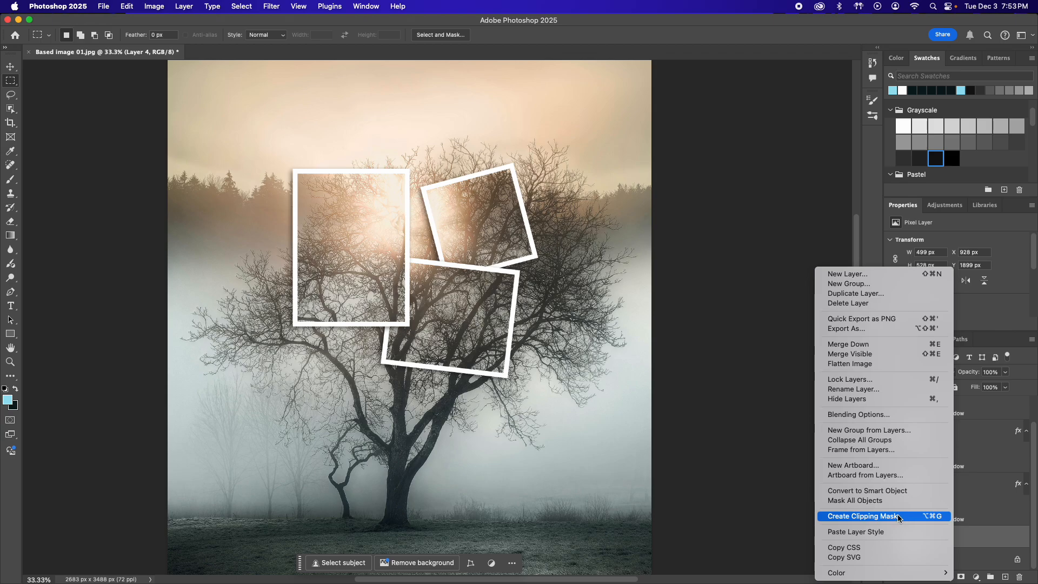
{"action": "left_click", "coordinate": [887, 532]}
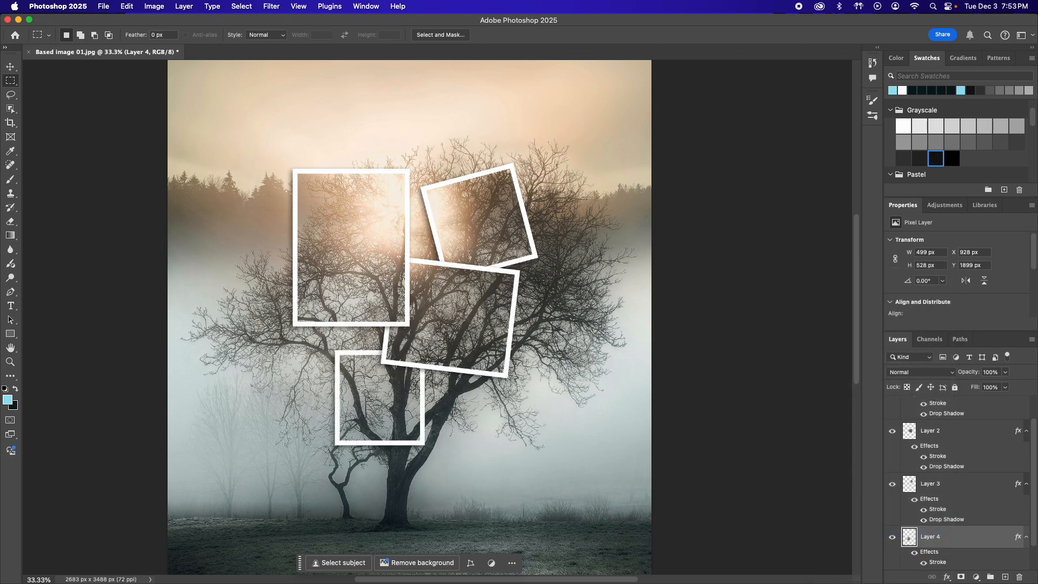
Shift the fourth piece left to about X 843 px and rotate it about 13° counterclockwise
{"action": "key", "text": "cmd+t"}
{"action": "left_click_drag", "start_coordinate": [362, 389], "coordinate": [346, 389]}
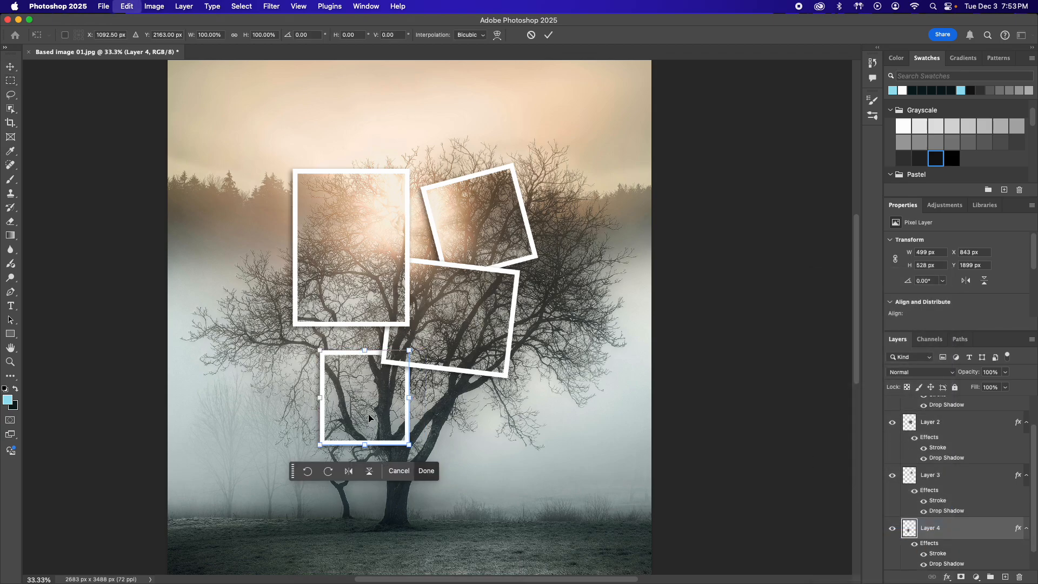
{"action": "left_click_drag", "start_coordinate": [416, 453], "coordinate": [415, 431]}
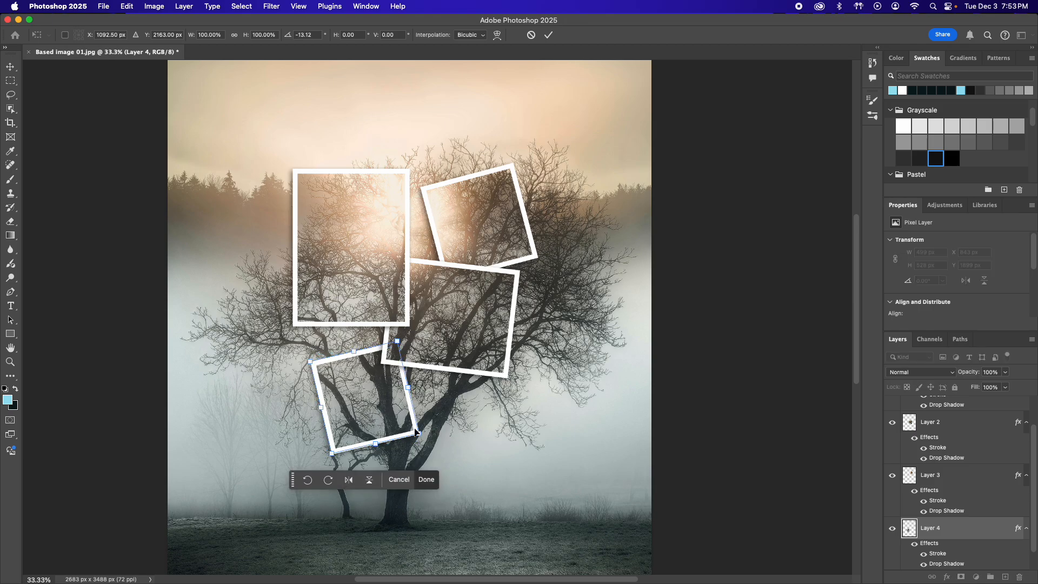
{"action": "key", "text": "Return"}
Bring the fourth piece's layer to the top of the layer stack and nudge the piece right to about X 796 px
{"action": "left_click_drag", "start_coordinate": [964, 418], "coordinate": [961, 387]}
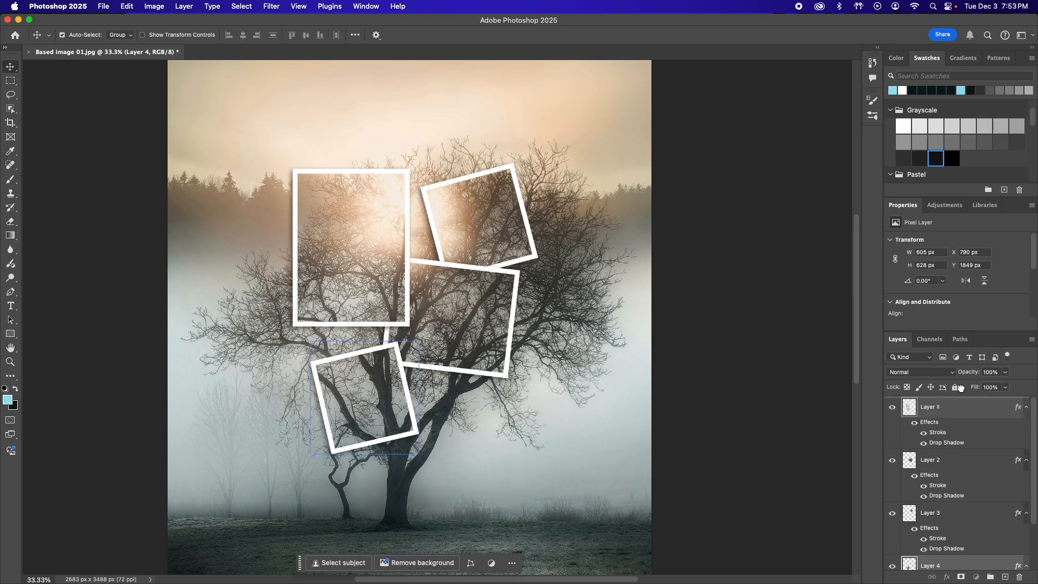
{"action": "left_click_drag", "start_coordinate": [363, 403], "coordinate": [366, 403]}
{"action": "scroll", "coordinate": [380, 389], "scroll_direction": "down", "scroll_amount": 3}
{"action": "scroll", "coordinate": [378, 373], "scroll_direction": "right", "scroll_amount": 3}
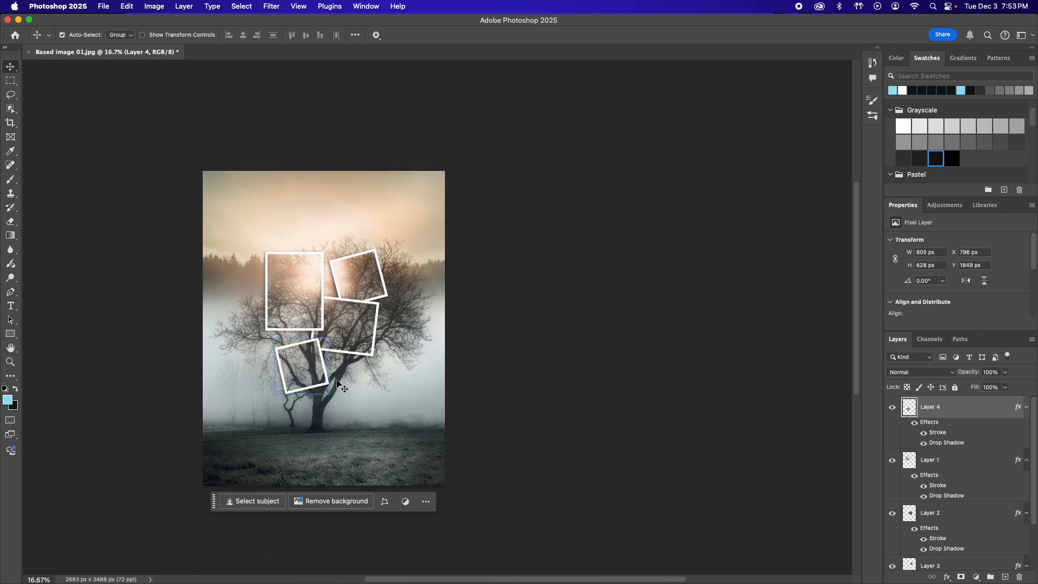
{"action": "scroll", "coordinate": [343, 430], "scroll_direction": "left", "scroll_amount": 2}
{"action": "left_click", "coordinate": [929, 543]}
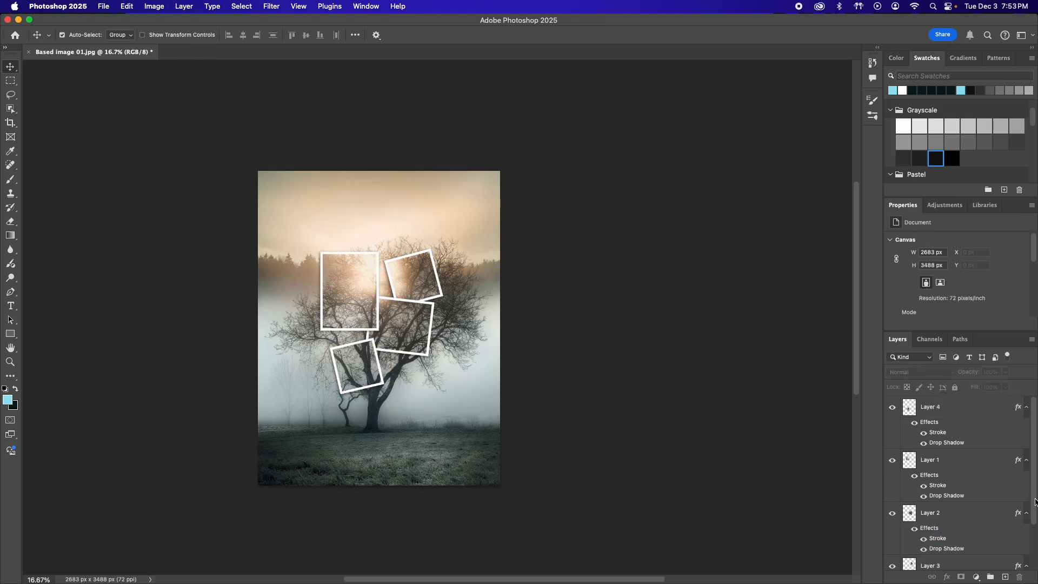
Copy an area of about 725 × 839 px beside the lower trunk from the Background to a new layer and paste the layer style onto it
{"action": "scroll", "coordinate": [974, 487], "scroll_direction": "down", "scroll_amount": 3}
{"action": "left_click", "coordinate": [940, 559]}
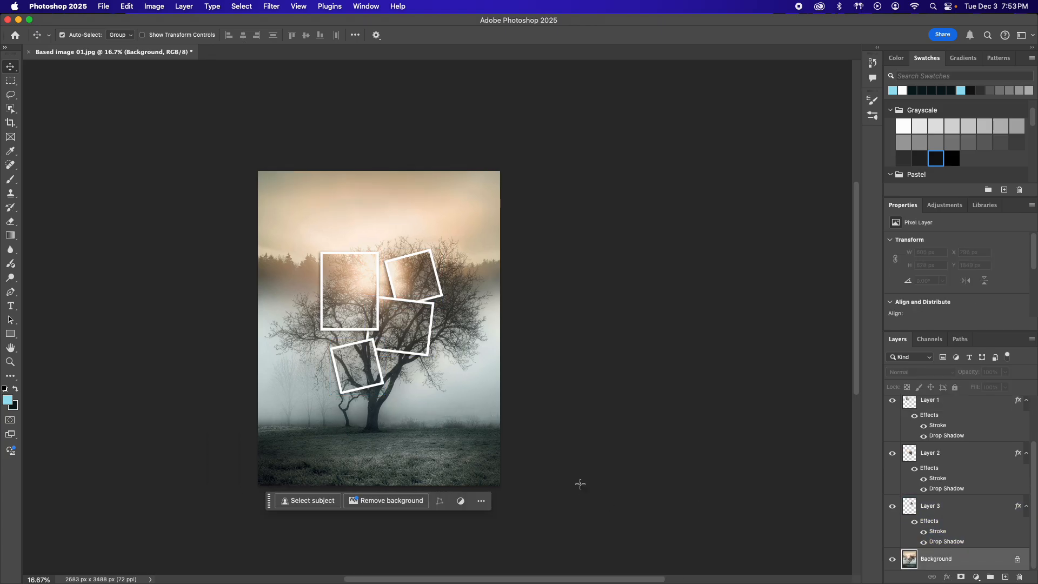
{"action": "key", "text": "m"}
{"action": "left_click_drag", "start_coordinate": [378, 360], "coordinate": [442, 436]}
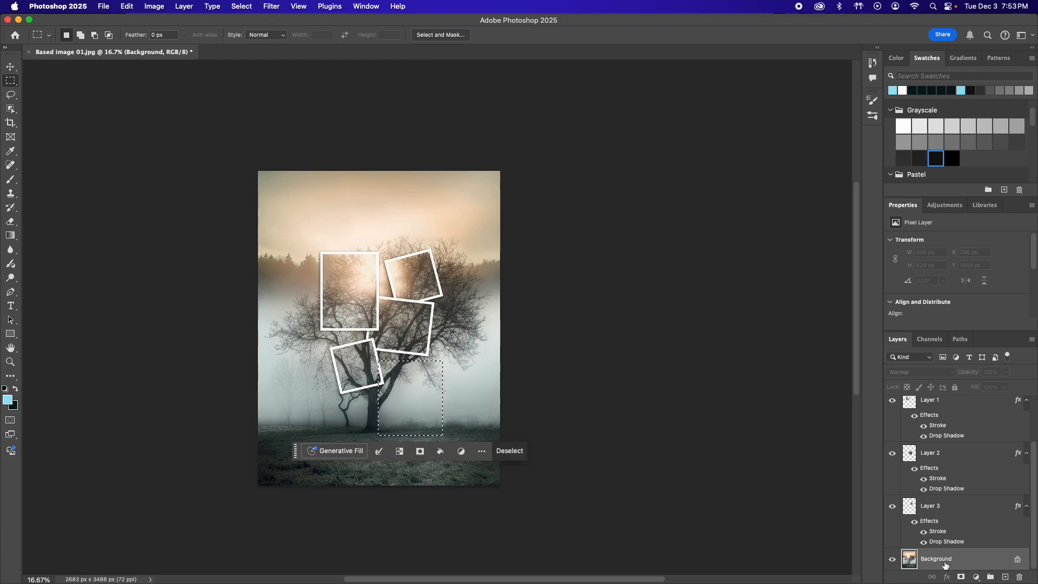
{"action": "key", "text": "super+j"}
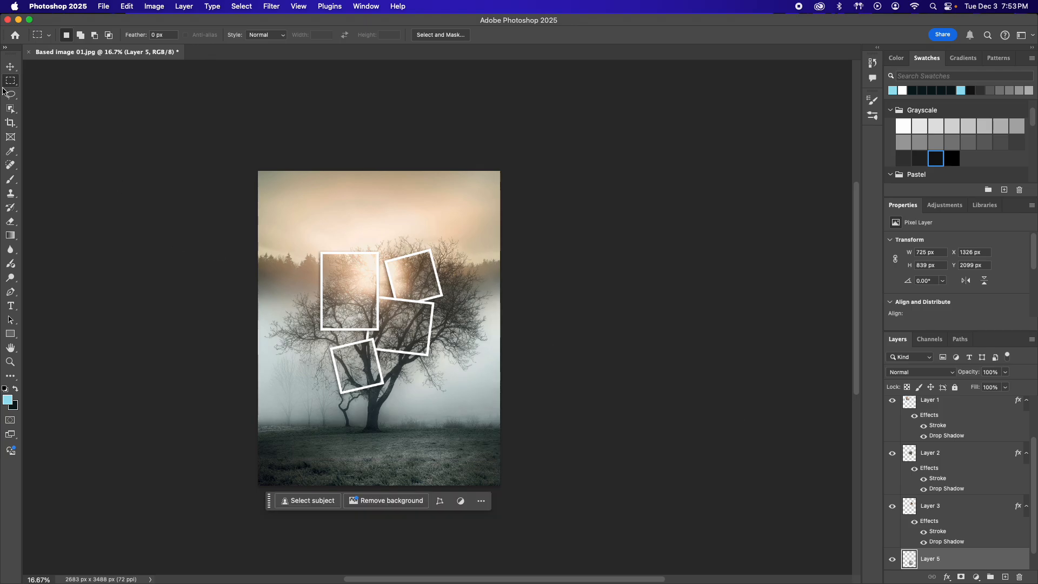
{"action": "key", "text": "v"}
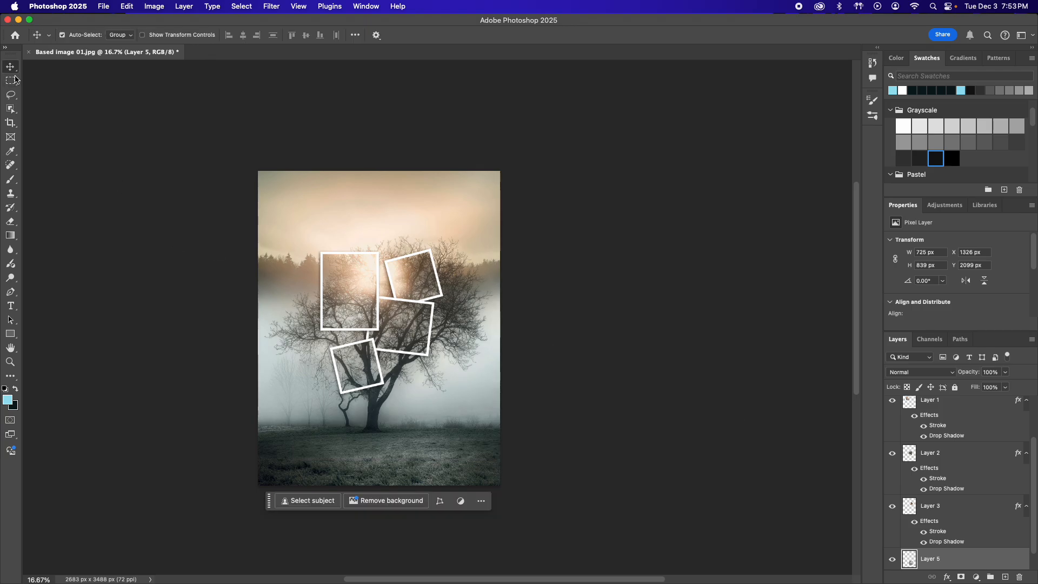
{"action": "right_click", "coordinate": [957, 553]}
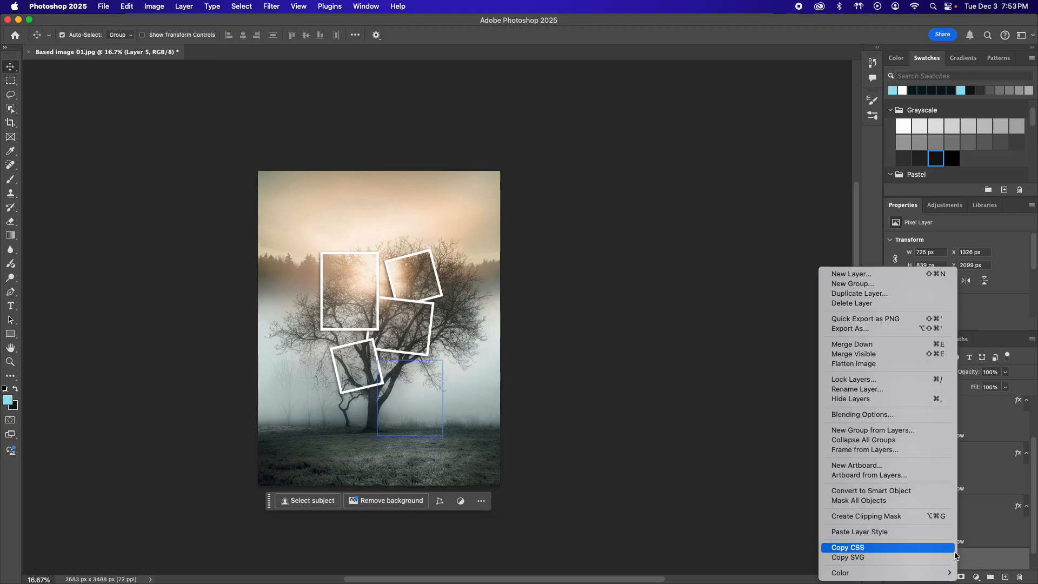
{"action": "left_click", "coordinate": [908, 532]}
Nudge the fifth piece up, rotate it about 23° counterclockwise, and shift it slightly left
{"action": "left_click_drag", "start_coordinate": [427, 398], "coordinate": [431, 400]}
{"action": "key", "text": "super+t"}
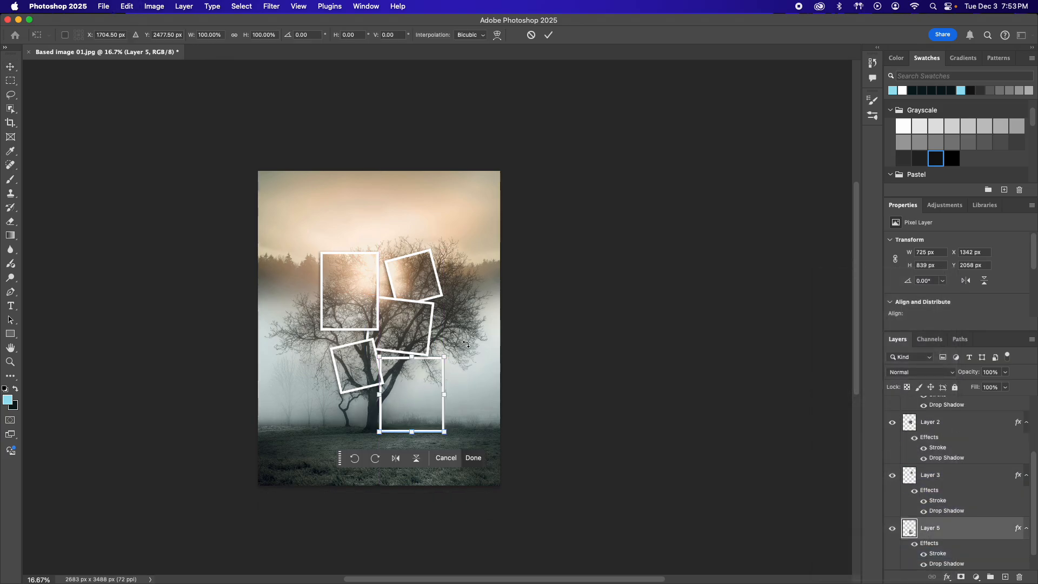
{"action": "left_click_drag", "start_coordinate": [463, 346], "coordinate": [440, 331]}
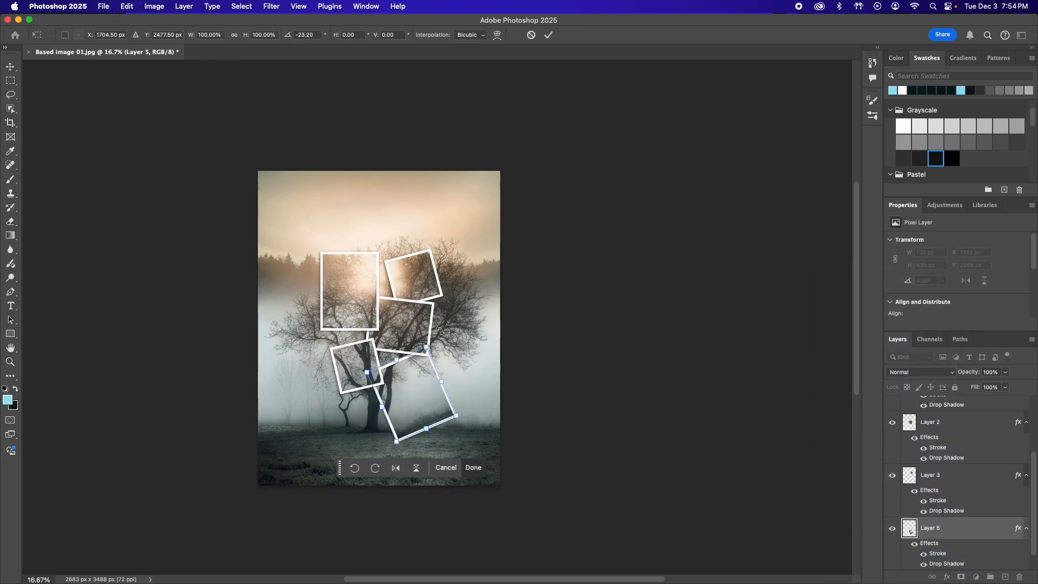
{"action": "key", "text": "Return"}
{"action": "left_click_drag", "start_coordinate": [428, 381], "coordinate": [411, 397]}
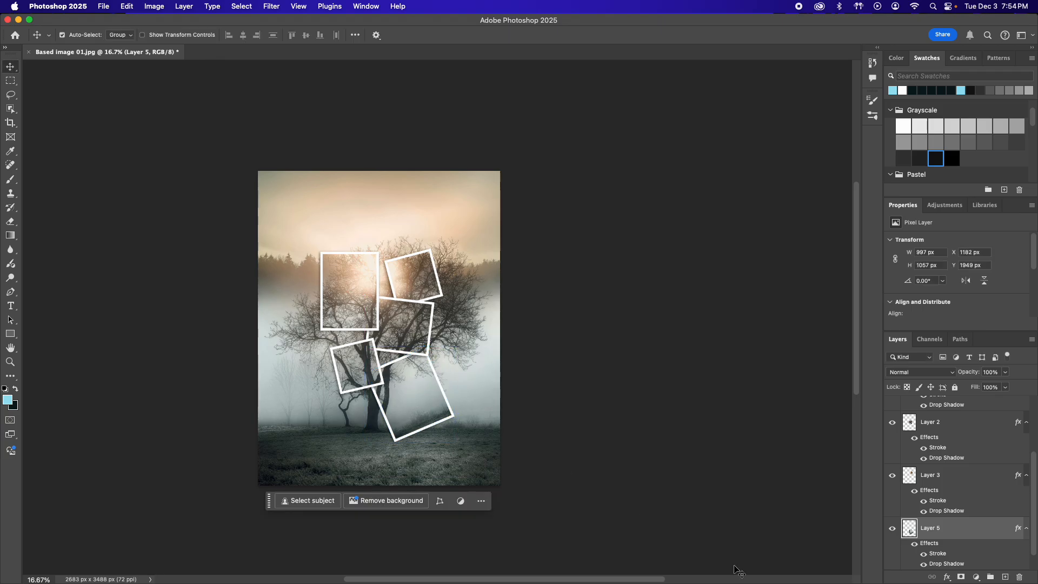
Move the fifth piece's layer directly above Layer 2 in the stack and deselect it
{"action": "left_click_drag", "start_coordinate": [947, 564], "coordinate": [944, 484]}
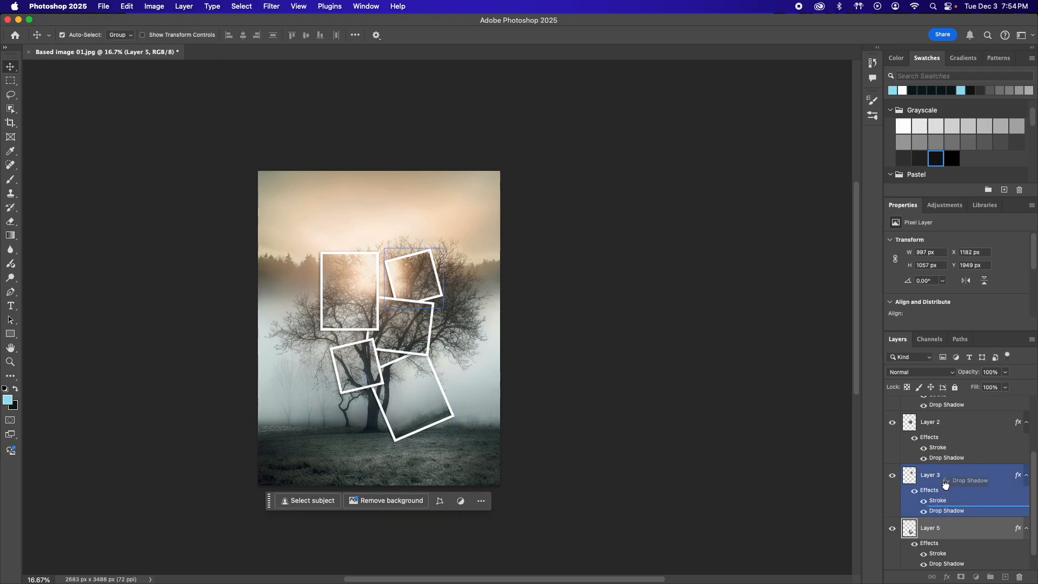
{"action": "left_click_drag", "start_coordinate": [948, 528], "coordinate": [941, 409]}
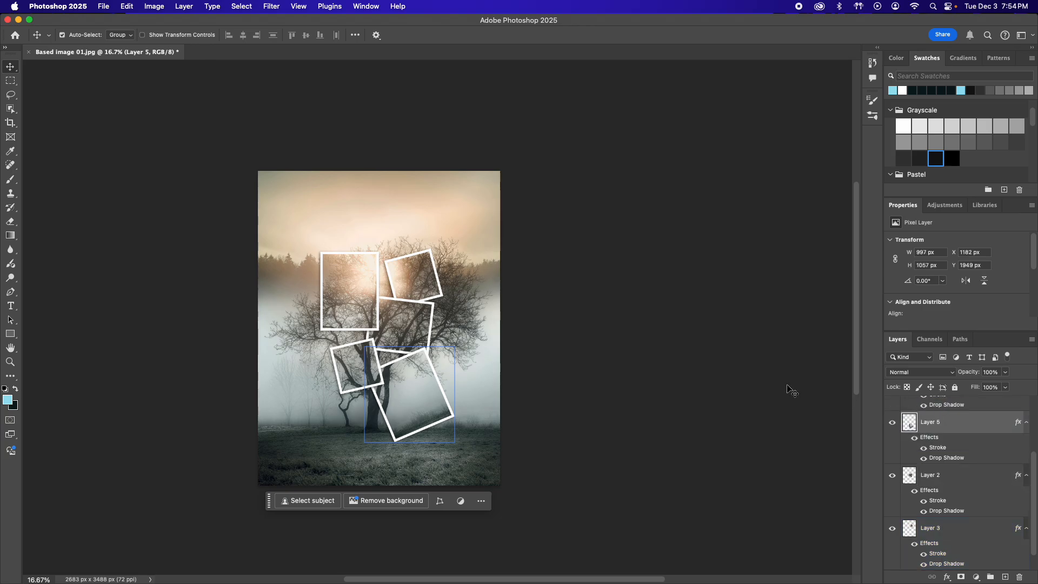
{"action": "left_click", "coordinate": [413, 397], "text": "super"}
{"action": "key", "text": "alt+super+a"}
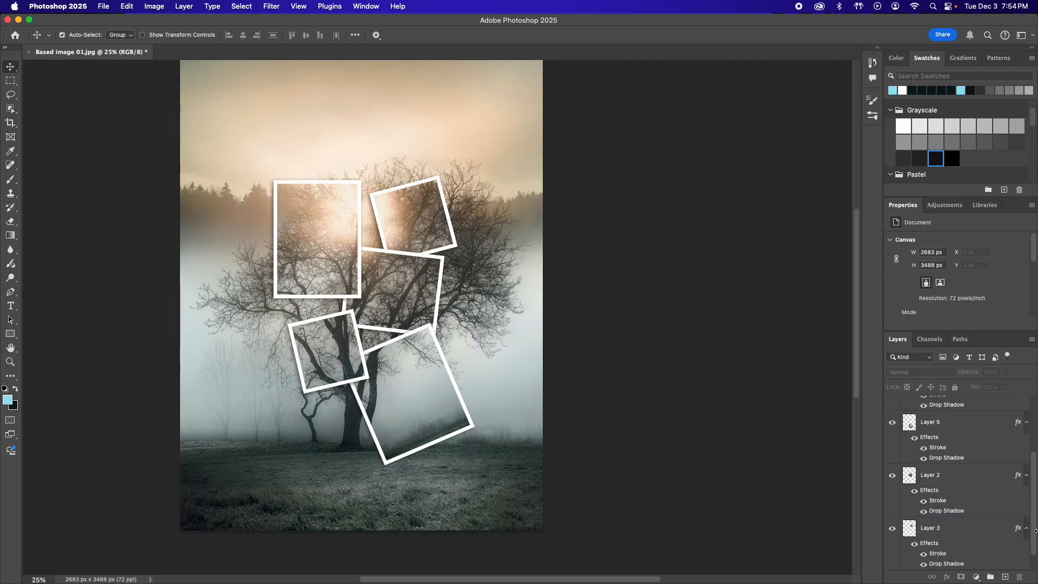
Copy an area of about 687 × 669 px over the treetop and sky from the Background to a new layer and paste the layer style onto it
{"action": "left_click_drag", "start_coordinate": [1035, 537], "coordinate": [1034, 563]}
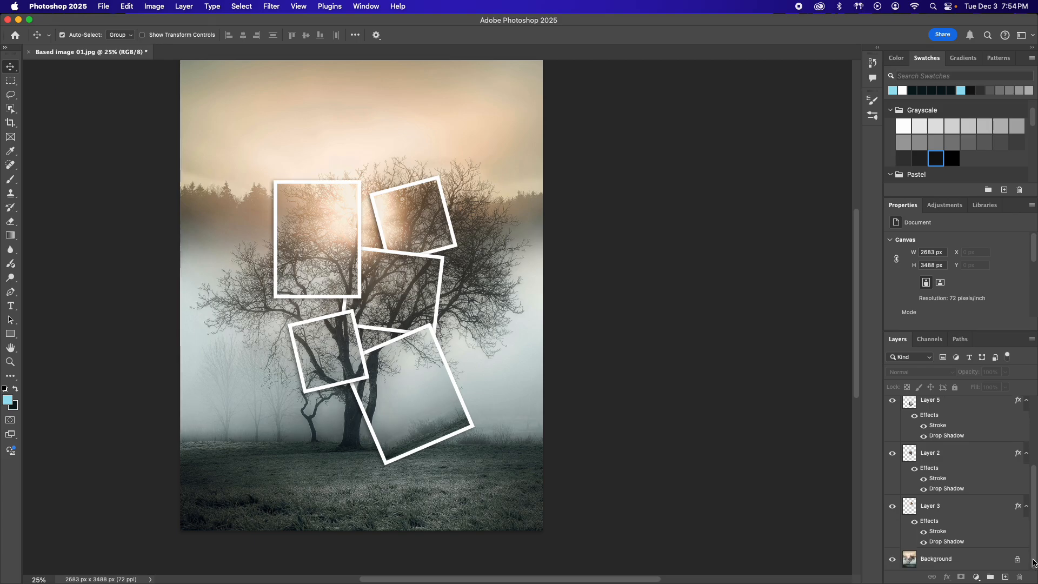
{"action": "left_click", "coordinate": [943, 561]}
{"action": "key", "text": "m"}
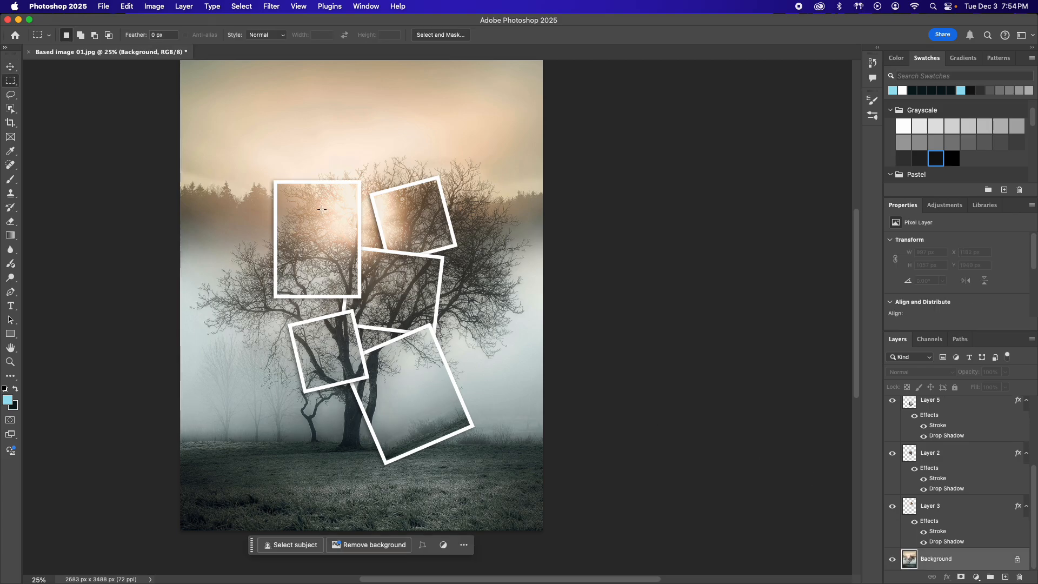
{"action": "left_click_drag", "start_coordinate": [328, 133], "coordinate": [417, 223]}
{"action": "left_click_drag", "start_coordinate": [391, 180], "coordinate": [392, 173]}
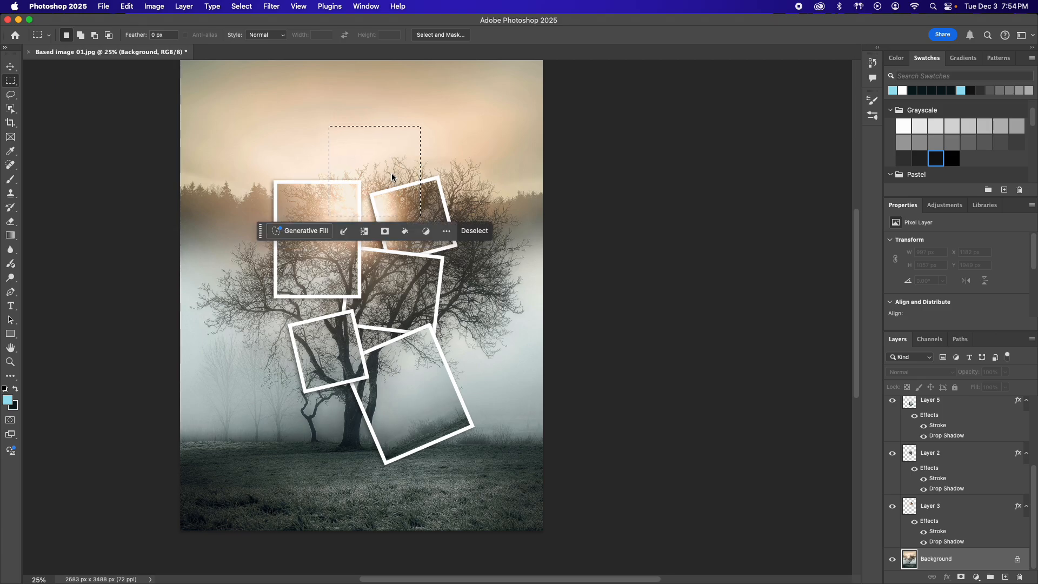
{"action": "key", "text": "super+j"}
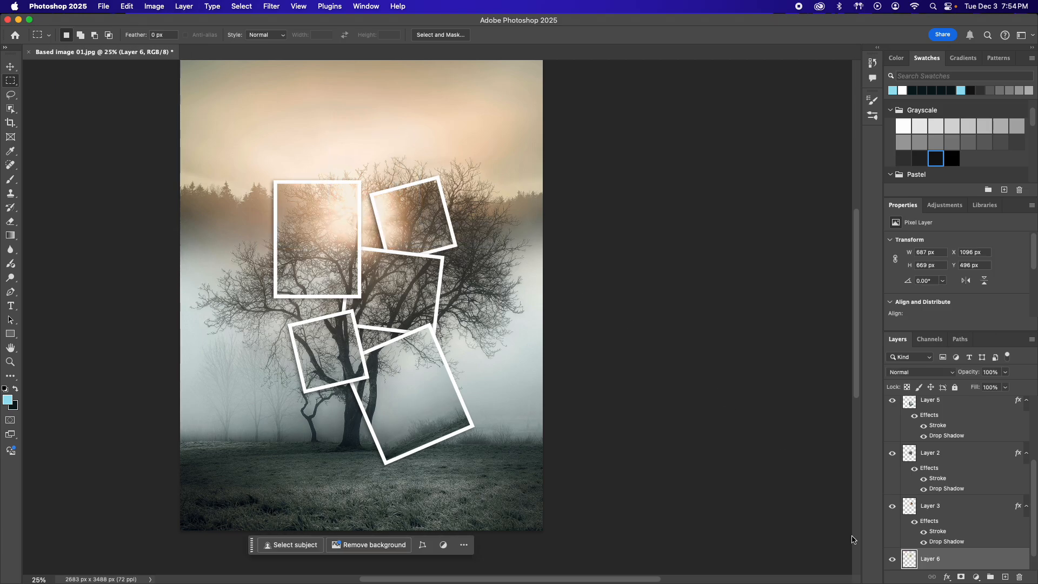
{"action": "right_click", "coordinate": [956, 557]}
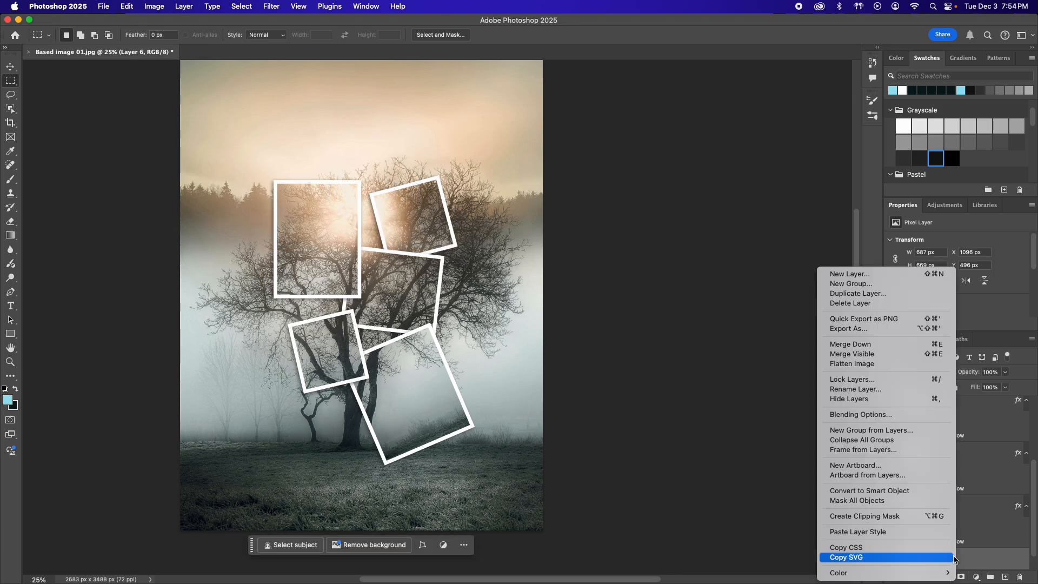
{"action": "left_click", "coordinate": [906, 533]}
Move the treetop piece up and left and rotate it about 8° clockwise
{"action": "key", "text": "super+t"}
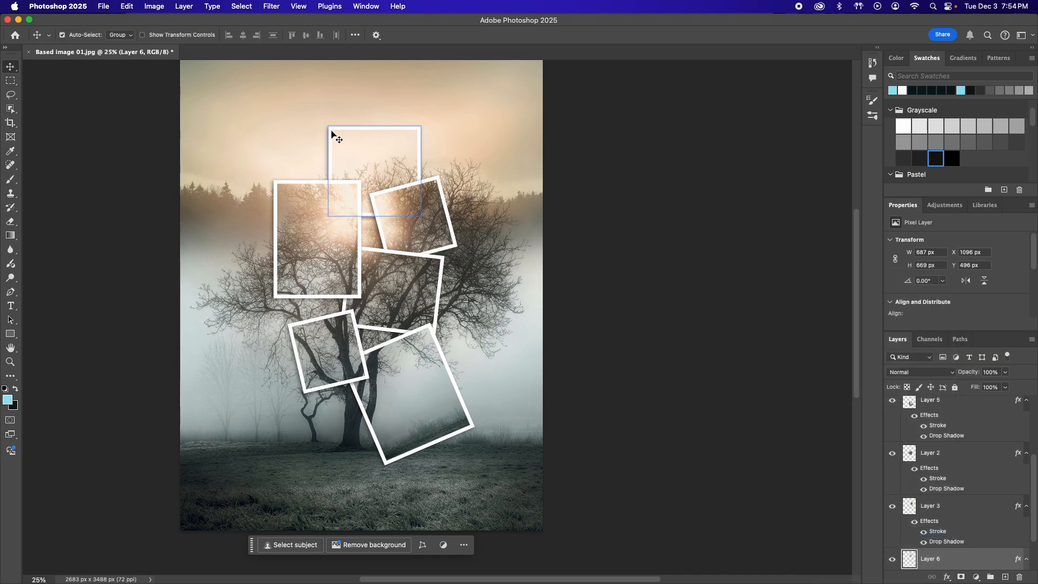
{"action": "left_click_drag", "start_coordinate": [335, 135], "coordinate": [323, 120]}
{"action": "mouse_move", "coordinate": [426, 126]}
{"action": "left_mouse_down"}
{"action": "mouse_move", "coordinate": [424, 100]}
{"action": "mouse_move", "coordinate": [426, 127]}
{"action": "left_mouse_up"}
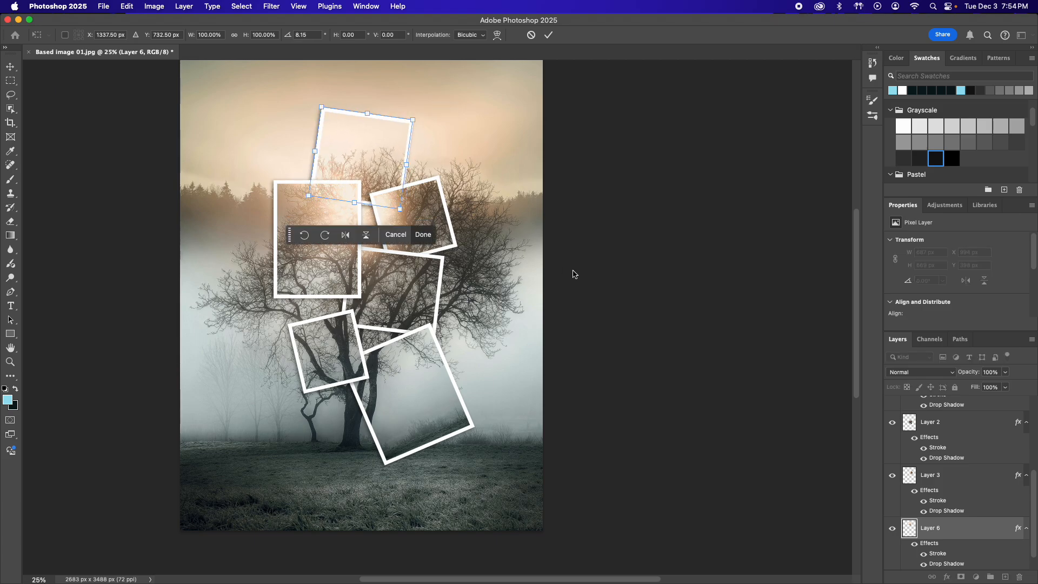
{"action": "key", "text": "Return"}
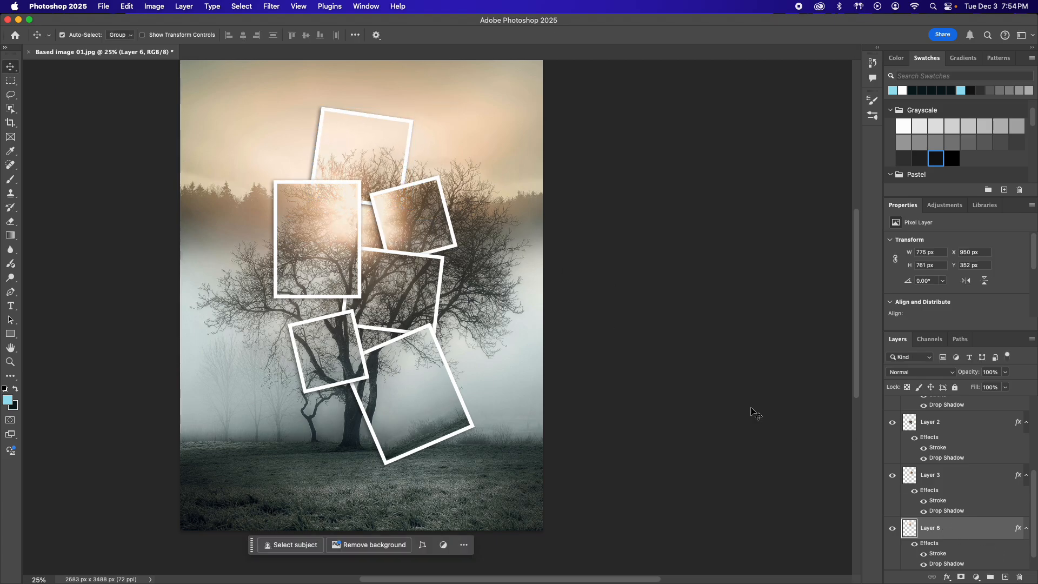
Move the treetop piece's layer directly above Layer 2 in the stack and deselect it
{"action": "left_click_drag", "start_coordinate": [975, 533], "coordinate": [974, 415]}
{"action": "left_click", "coordinate": [475, 382]}
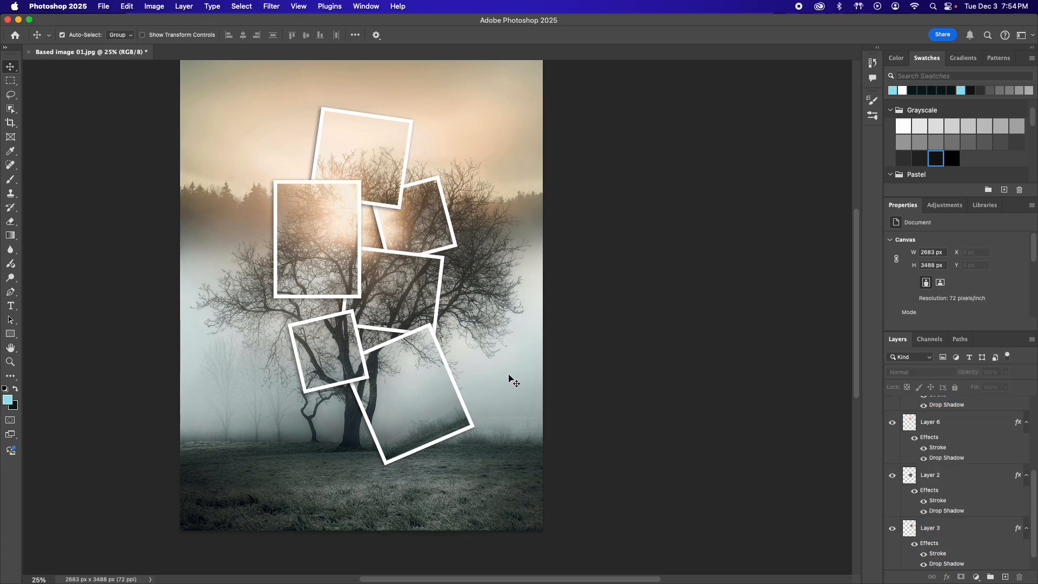
{"action": "left_click_drag", "start_coordinate": [495, 377], "coordinate": [423, 366]}
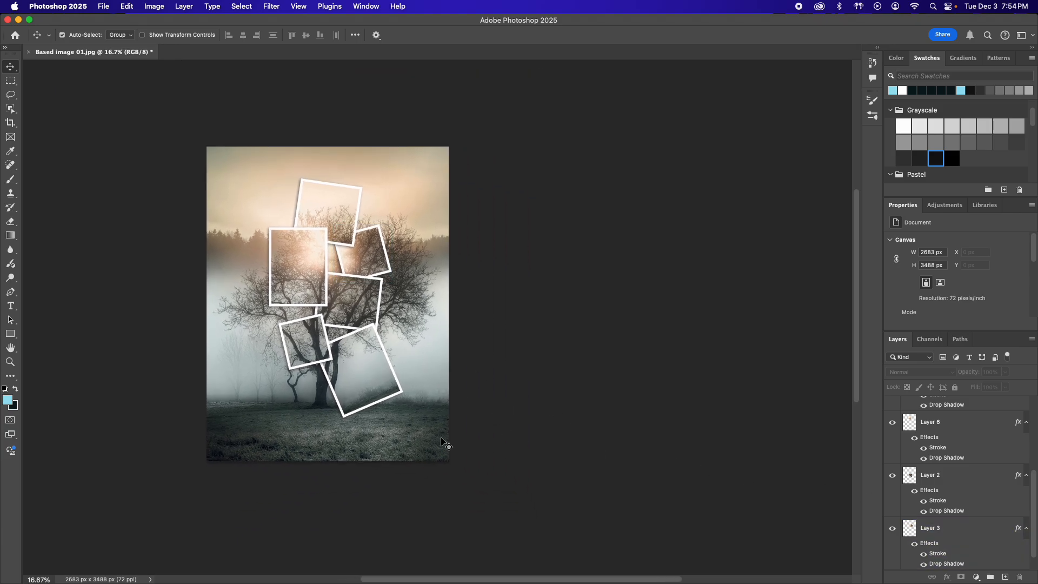
Copy an area of about 713 × 689 px around the trunk base from the Background to a new layer and paste the layer style onto it
{"action": "scroll", "coordinate": [1036, 512], "scroll_direction": "down", "scroll_amount": 2}
{"action": "left_click", "coordinate": [941, 559]}
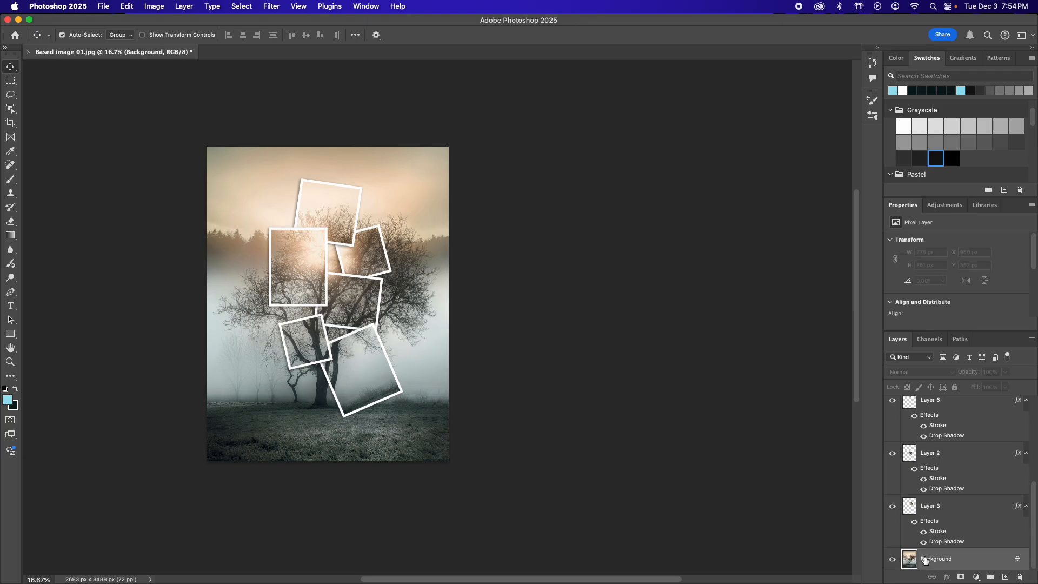
{"action": "left_click", "coordinate": [930, 506], "text": "shift"}
{"action": "left_click", "coordinate": [578, 377]}
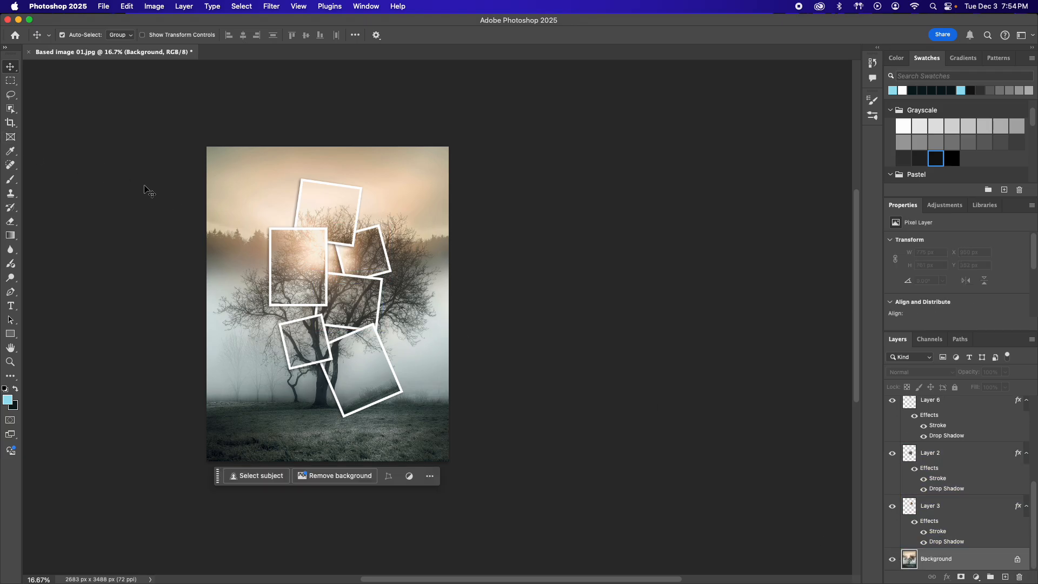
{"action": "key", "text": "m"}
{"action": "left_click_drag", "start_coordinate": [268, 355], "coordinate": [278, 409]}
{"action": "key", "text": "super+j"}
{"action": "key", "text": "v"}
{"action": "right_click", "coordinate": [953, 559]}
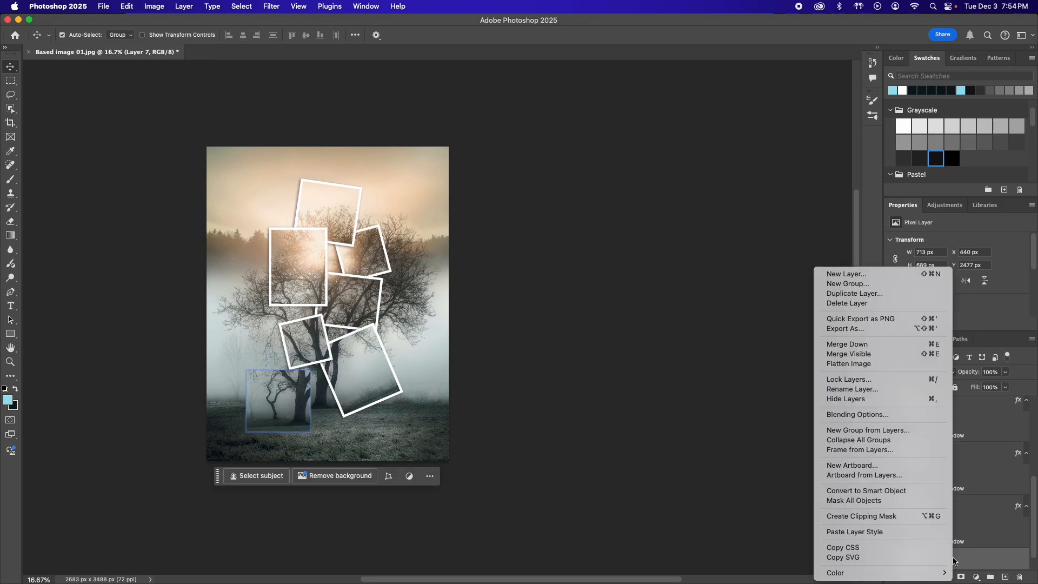
{"action": "left_click", "coordinate": [907, 532]}
Shrink the trunk-base piece to about 490 × 475 px overall with a slight clockwise tilt, and deselect it
{"action": "key", "text": "super+t"}
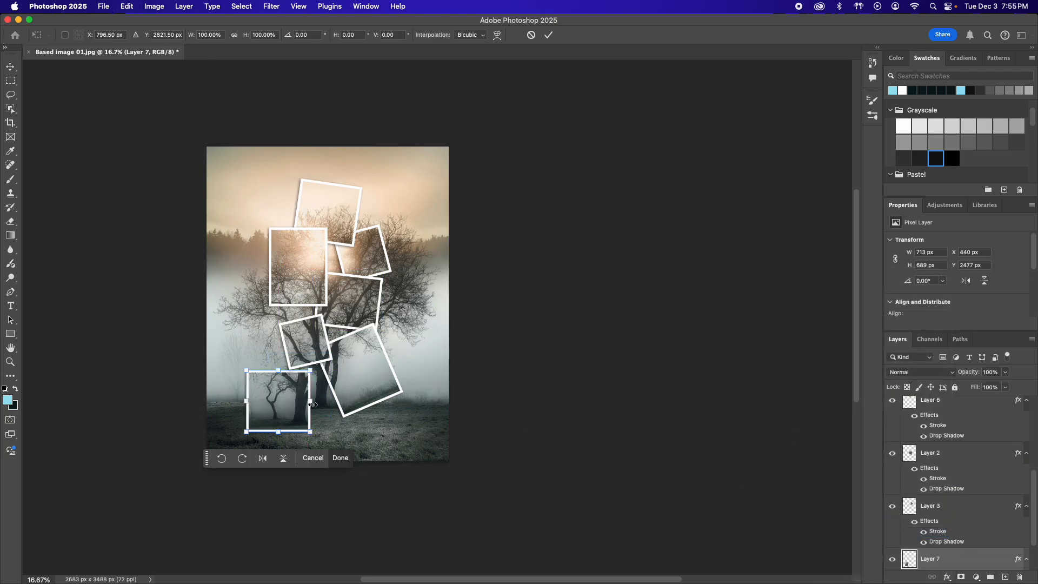
{"action": "left_click_drag", "start_coordinate": [310, 371], "coordinate": [296, 401]}
{"action": "key", "text": "Return"}
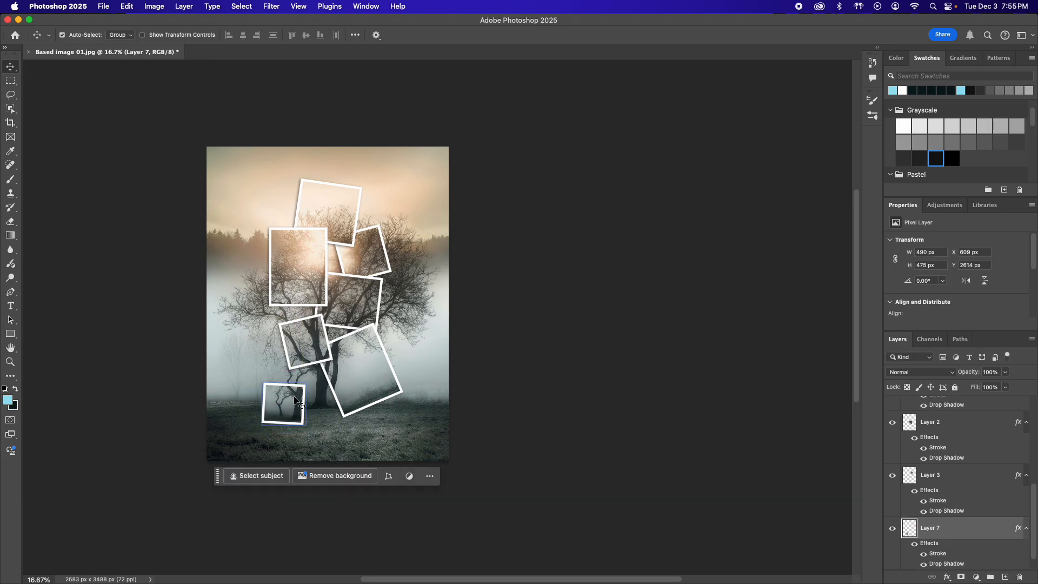
{"action": "left_click", "coordinate": [407, 422]}
Duplicate the Background layer and desaturate the copy
{"action": "scroll", "coordinate": [947, 515], "scroll_direction": "down", "scroll_amount": 2}
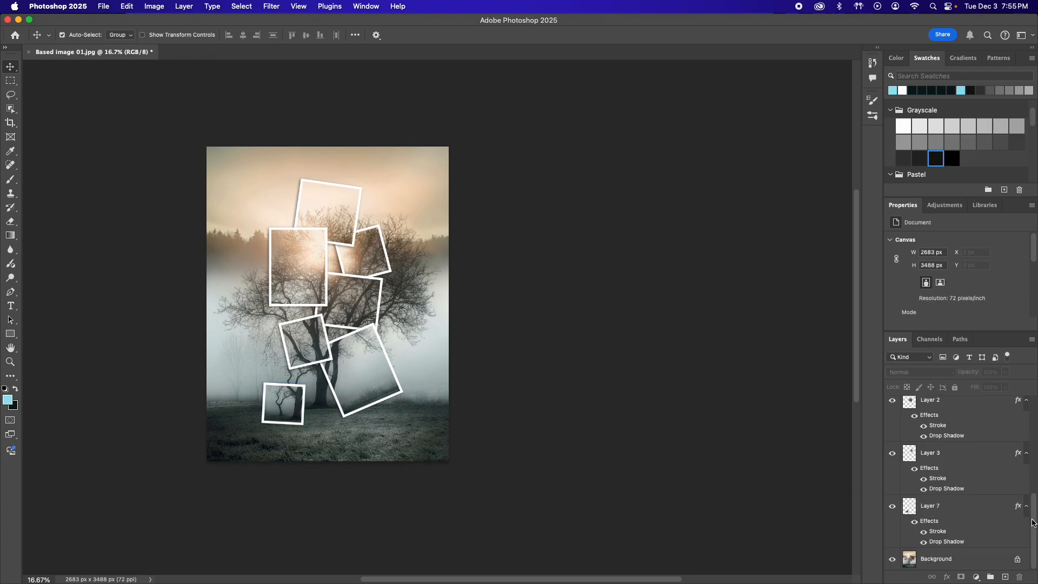
{"action": "left_click", "coordinate": [929, 563]}
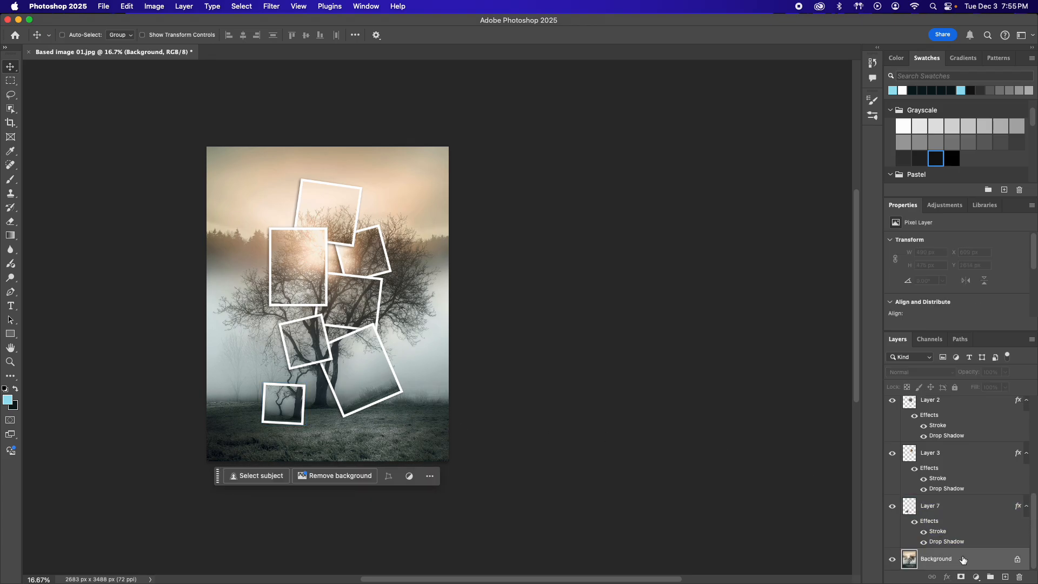
{"action": "key", "text": "super+j"}
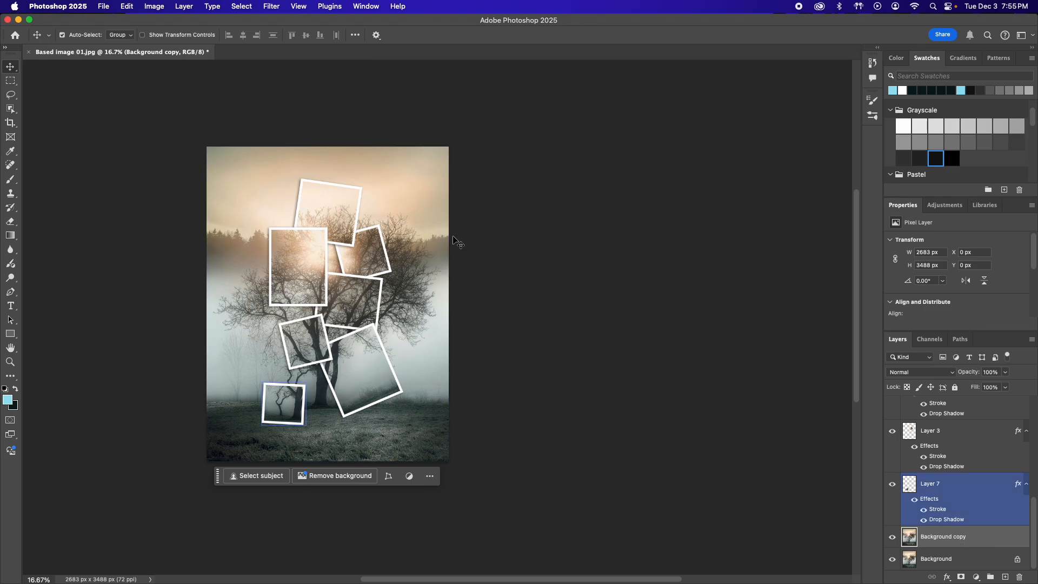
{"action": "left_click", "coordinate": [156, 5]}
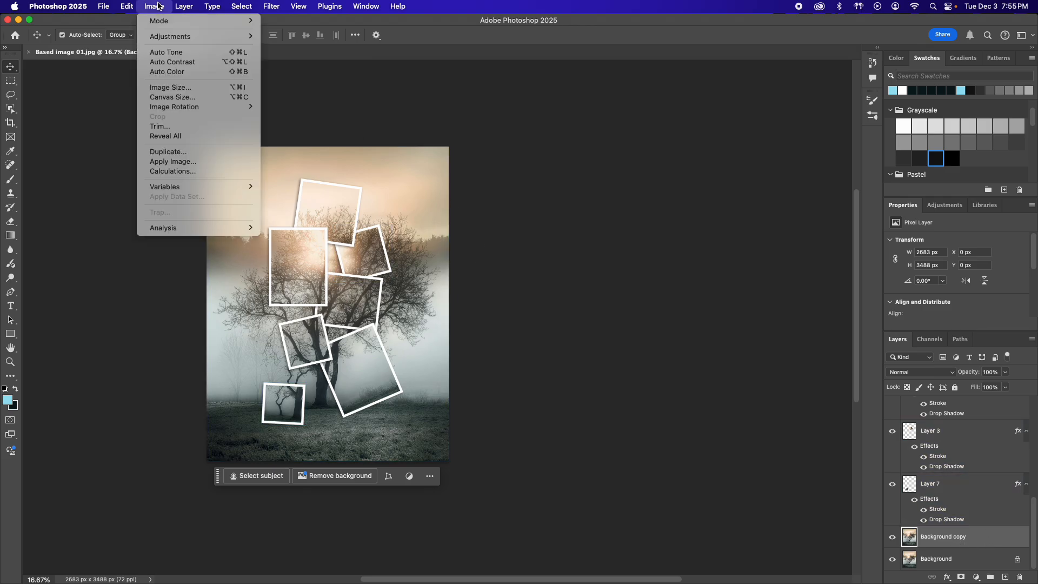
{"action": "mouse_move", "coordinate": [167, 36]}
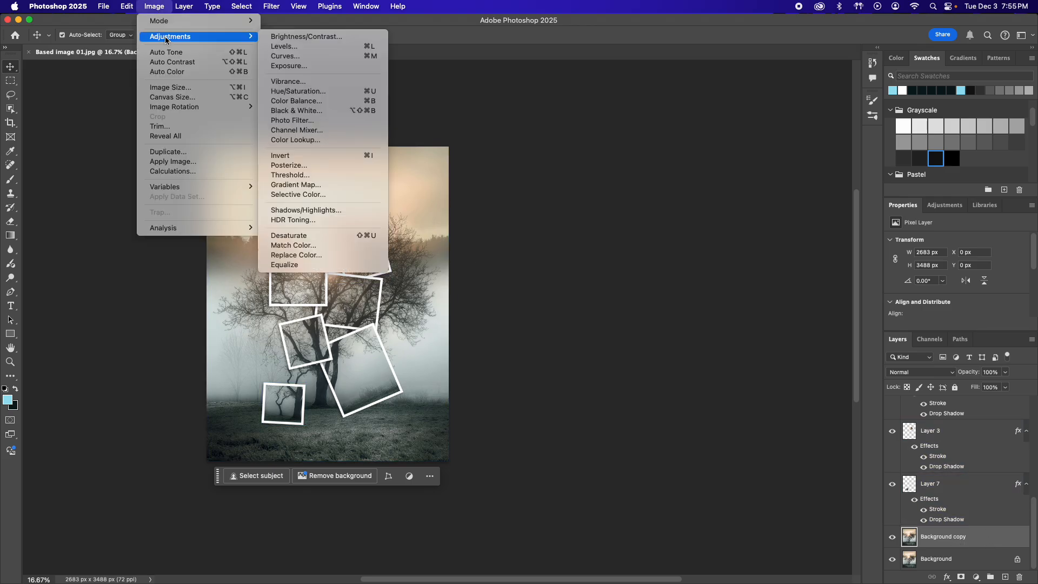
{"action": "left_click", "coordinate": [319, 234]}
Scale the trunk-base piece to about 83% and rotate it about 17° counter-clockwise
{"action": "left_click", "coordinate": [378, 356]}
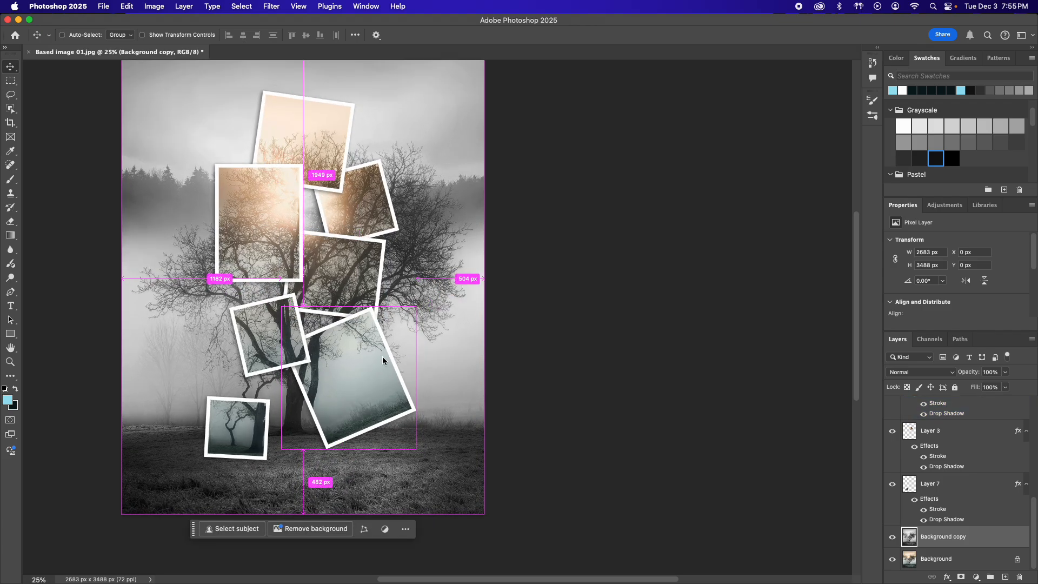
{"action": "left_click", "coordinate": [245, 433]}
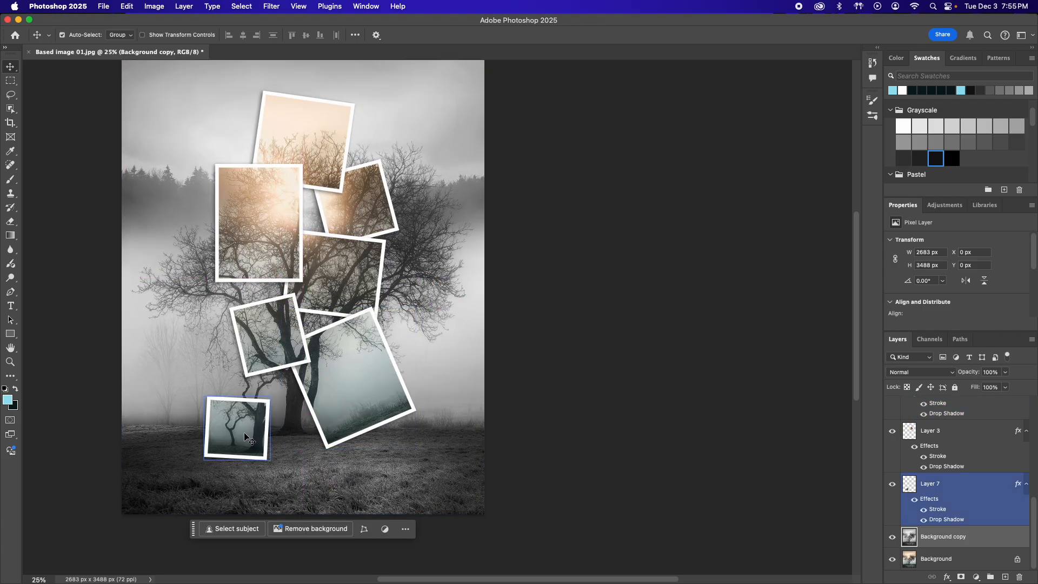
{"action": "key", "text": "super+t"}
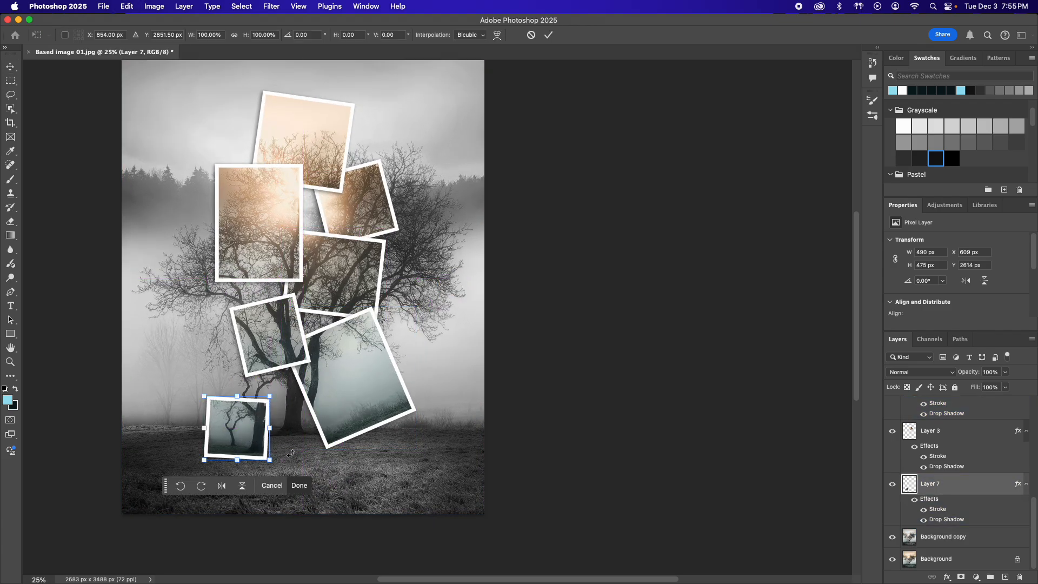
{"action": "mouse_move", "coordinate": [270, 461]}
{"action": "left_mouse_down"}
{"action": "mouse_move", "coordinate": [260, 450]}
{"action": "mouse_move", "coordinate": [277, 449]}
{"action": "left_mouse_up"}
{"action": "left_click", "coordinate": [277, 449]}
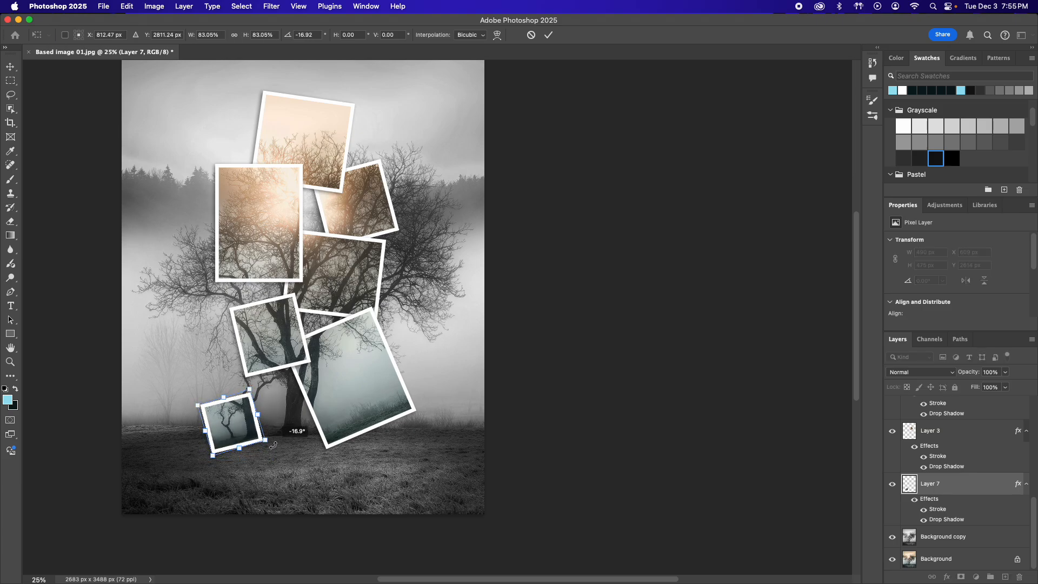
{"action": "left_click", "coordinate": [280, 451]}
{"action": "key", "text": "super+minus"}
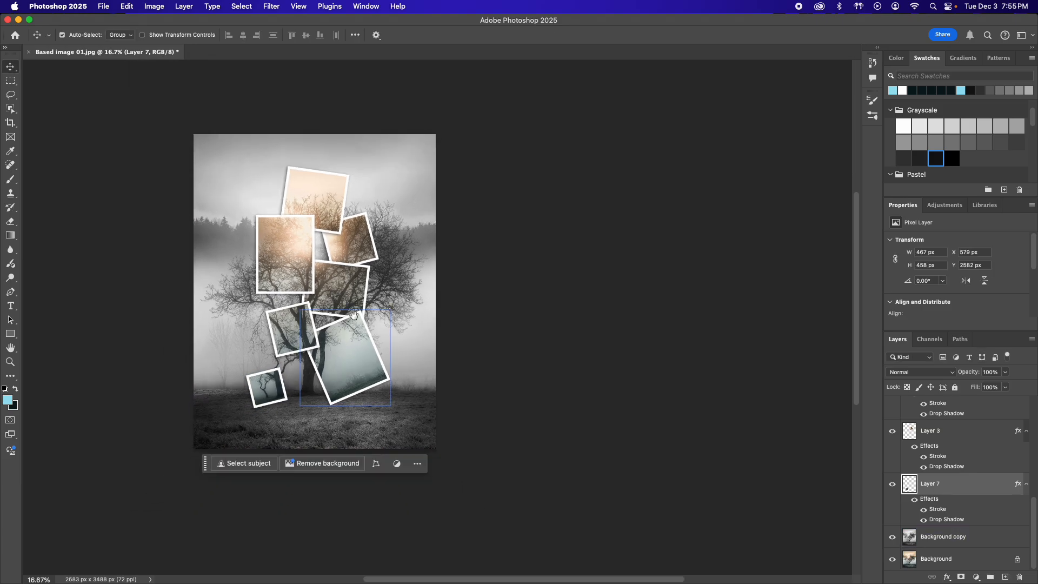
{"action": "scroll", "coordinate": [325, 323], "scroll_direction": "right", "scroll_amount": 2}
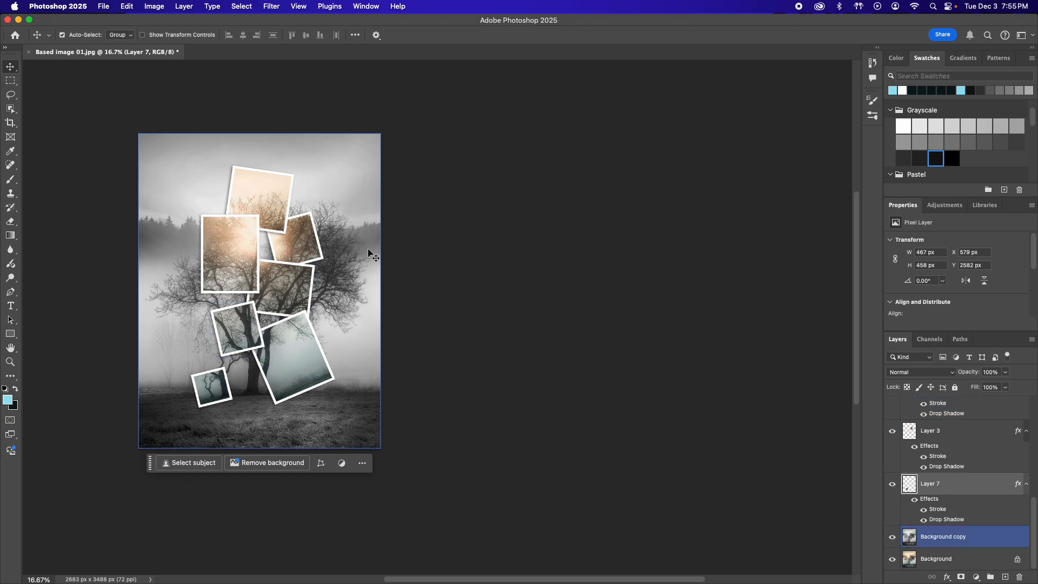
Start saving the collage as a Photoshop file in the 01-Style 01 folder, adding LASTNAME_W_Exercise1 before the existing file name
{"action": "left_click", "coordinate": [102, 6]}
{"action": "left_click", "coordinate": [142, 130]}
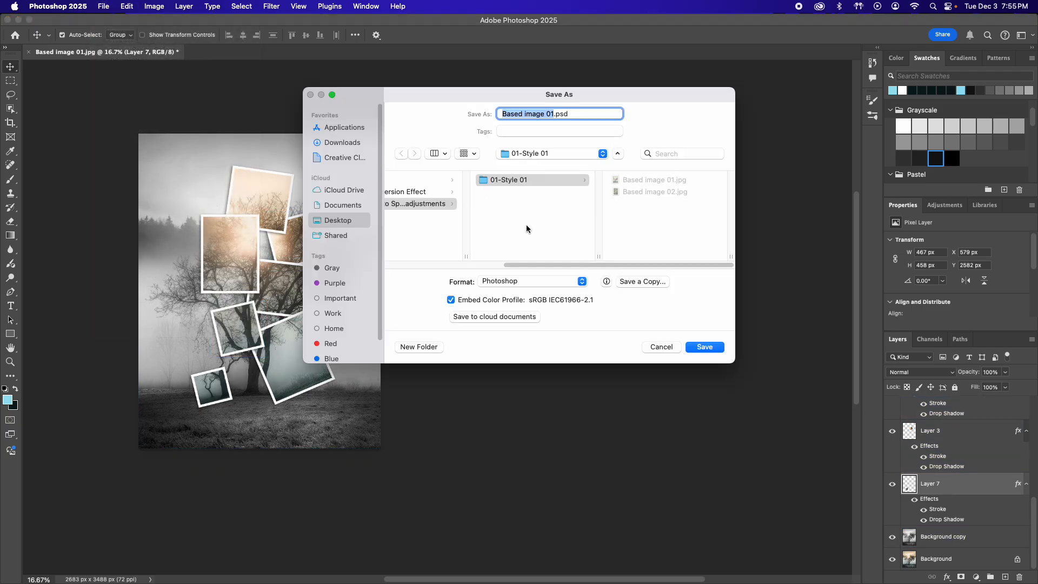
{"action": "left_click", "coordinate": [504, 114]}
{"action": "type", "text": "LAST"}
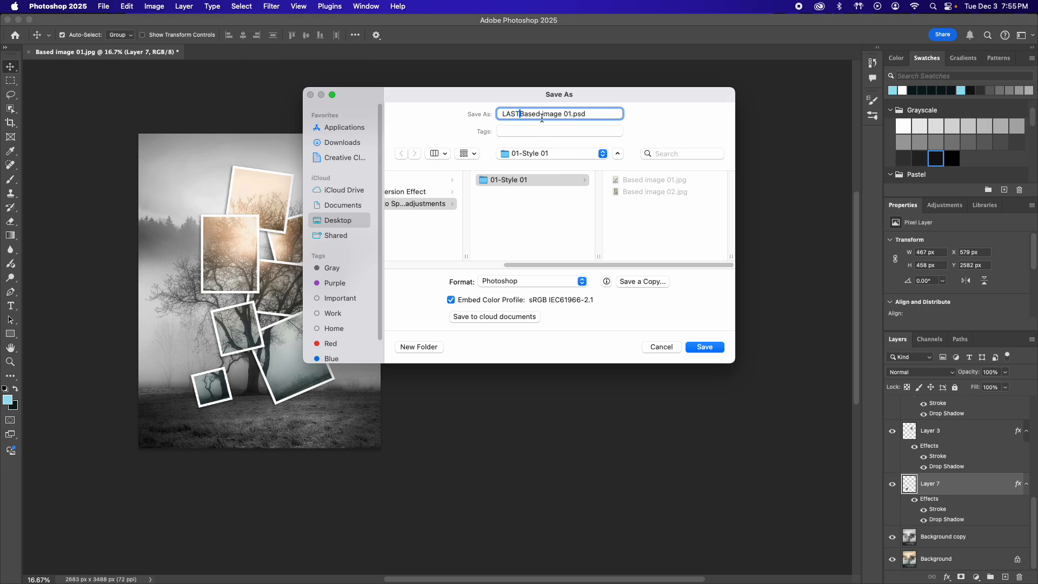
{"action": "type", "text": "NAME_W_"}
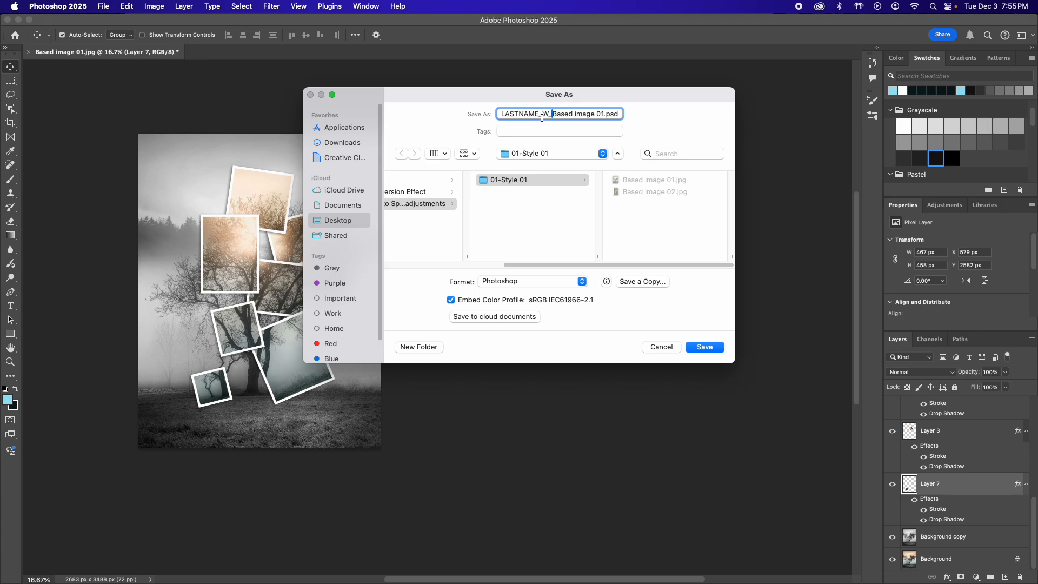
{"action": "type", "text": "Exercise1"}
{"action": "left_click_drag", "start_coordinate": [619, 109], "coordinate": [555, 115]}
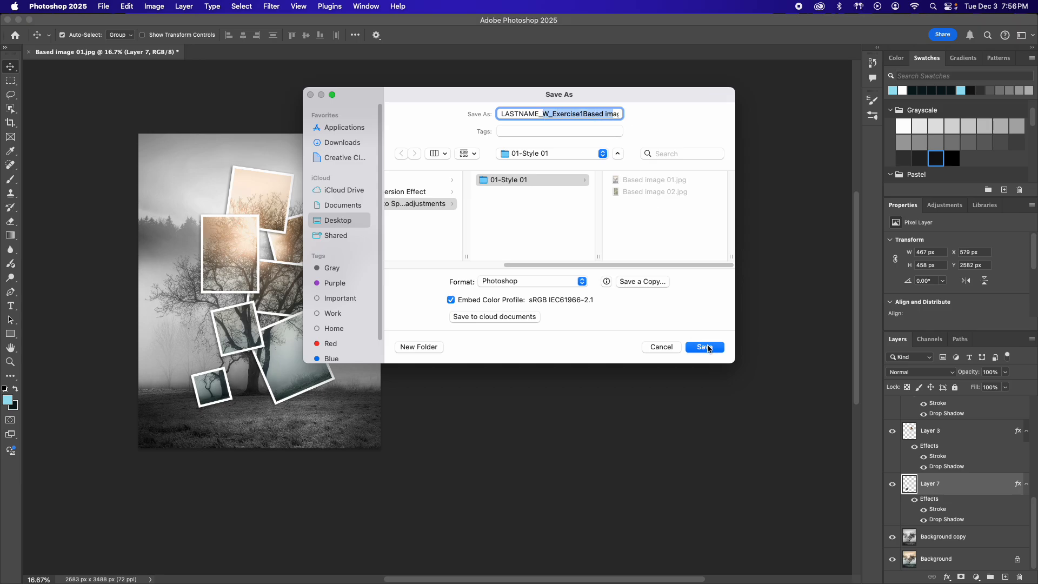